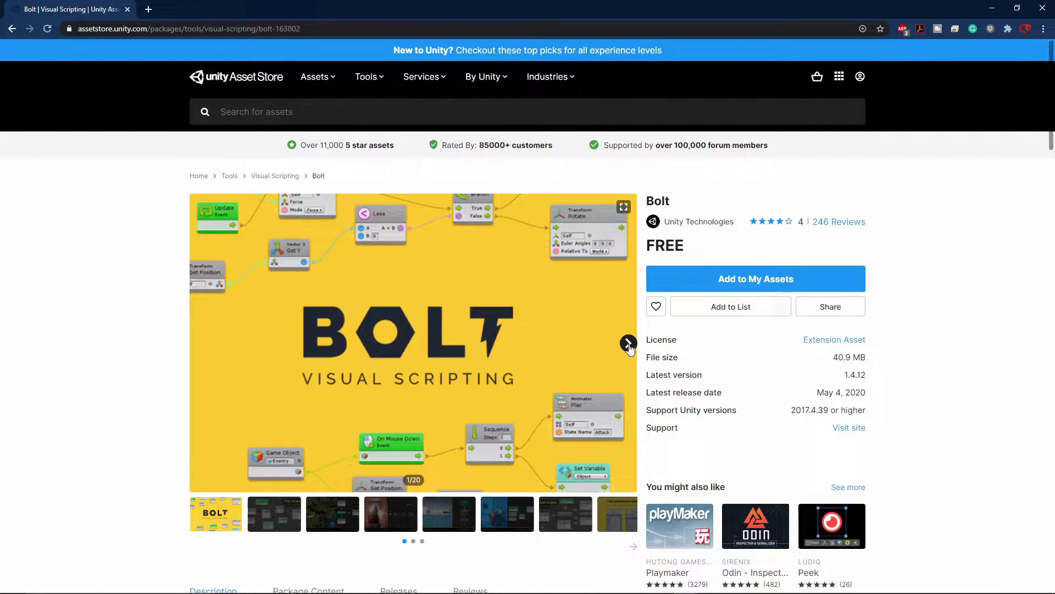
Browse through the preview images on the Bolt asset page.
left_click(629, 344)
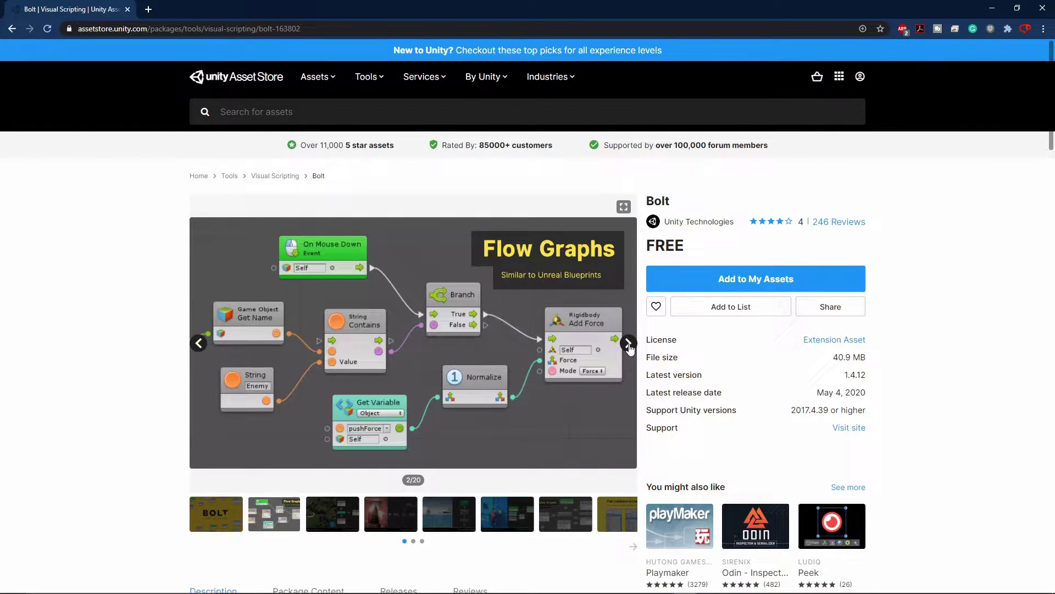
left_click(628, 344)
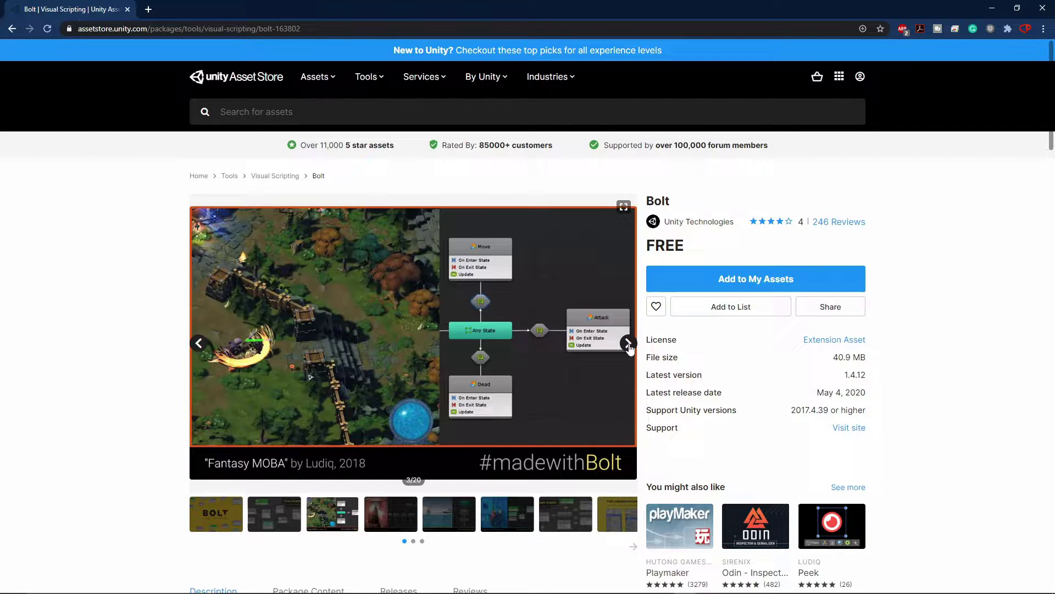
left_click(629, 344)
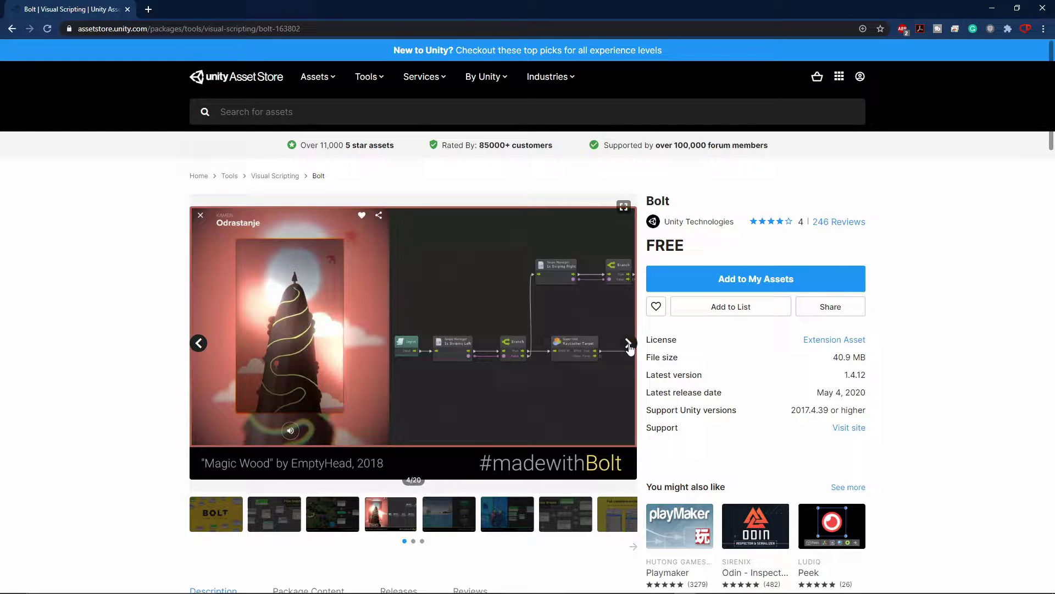
left_click(629, 344)
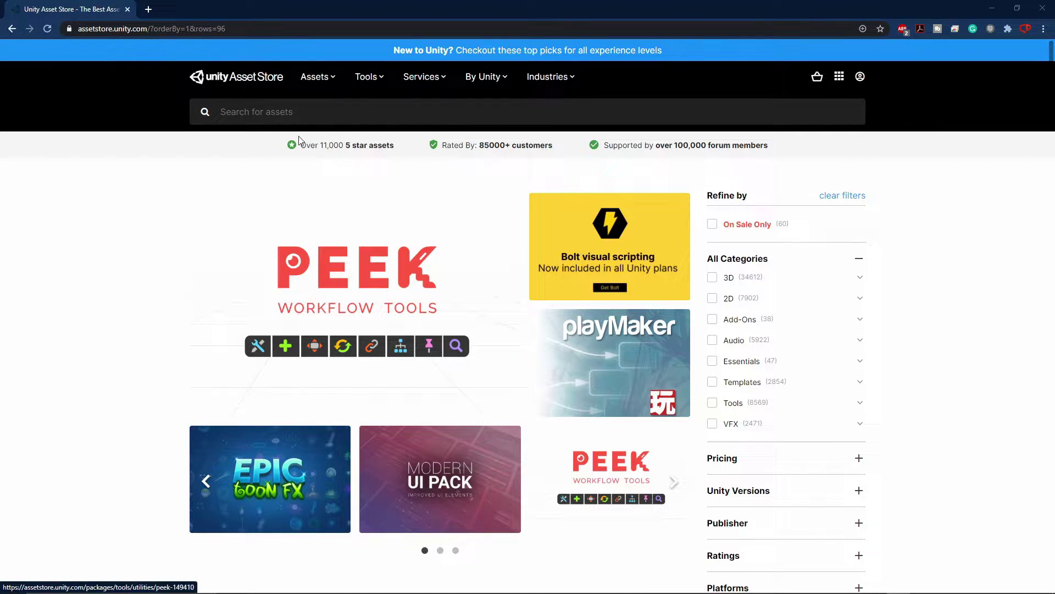
Search the Asset Store for bolt, open the Unity Technologies Bolt asset page, and bring up the account options.
left_click(320, 111)
left_click(267, 163)
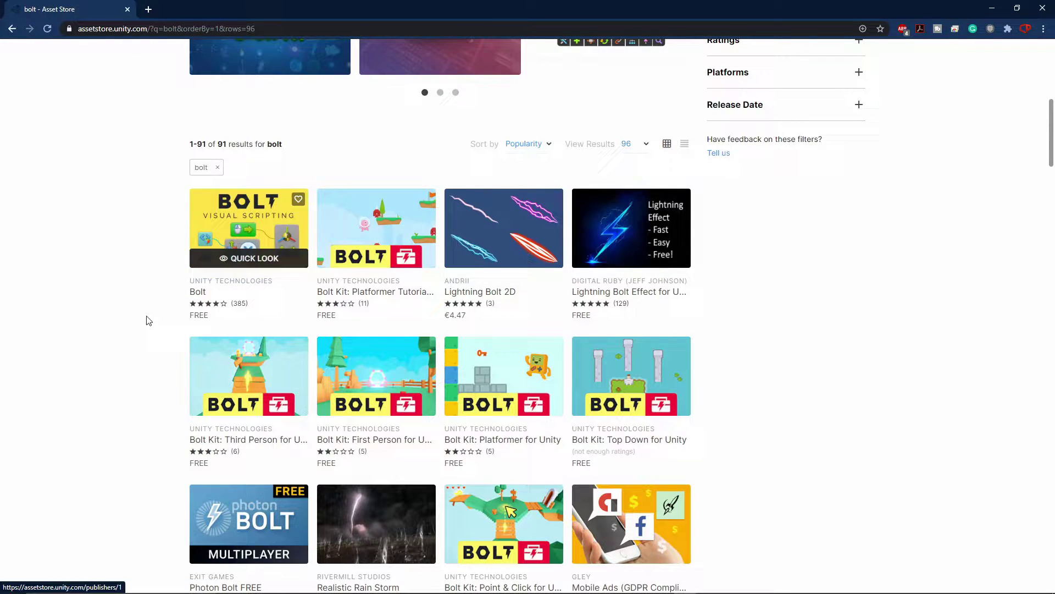
left_click(226, 213)
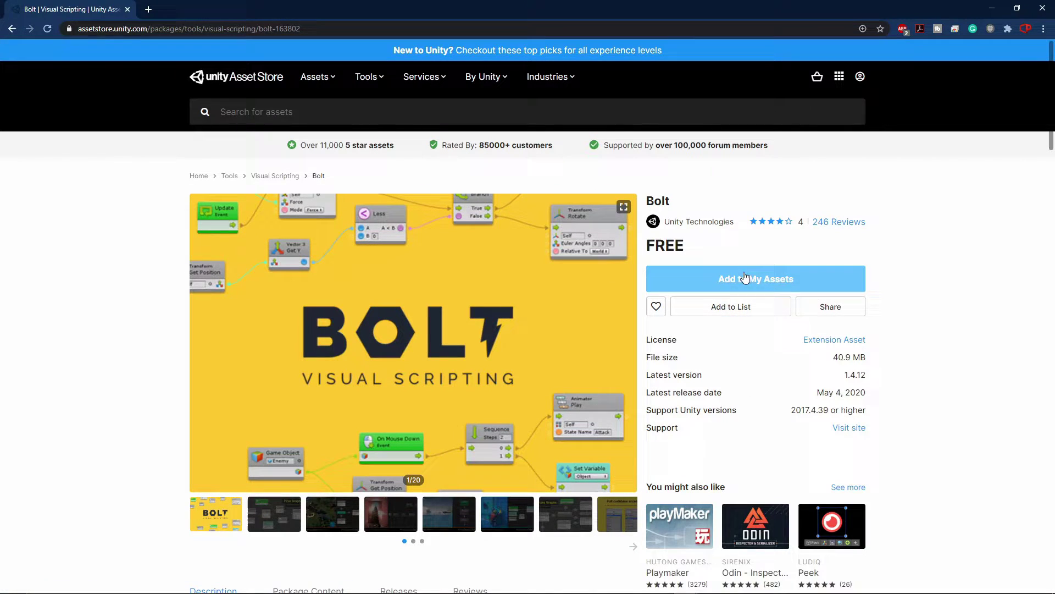
left_click(860, 77)
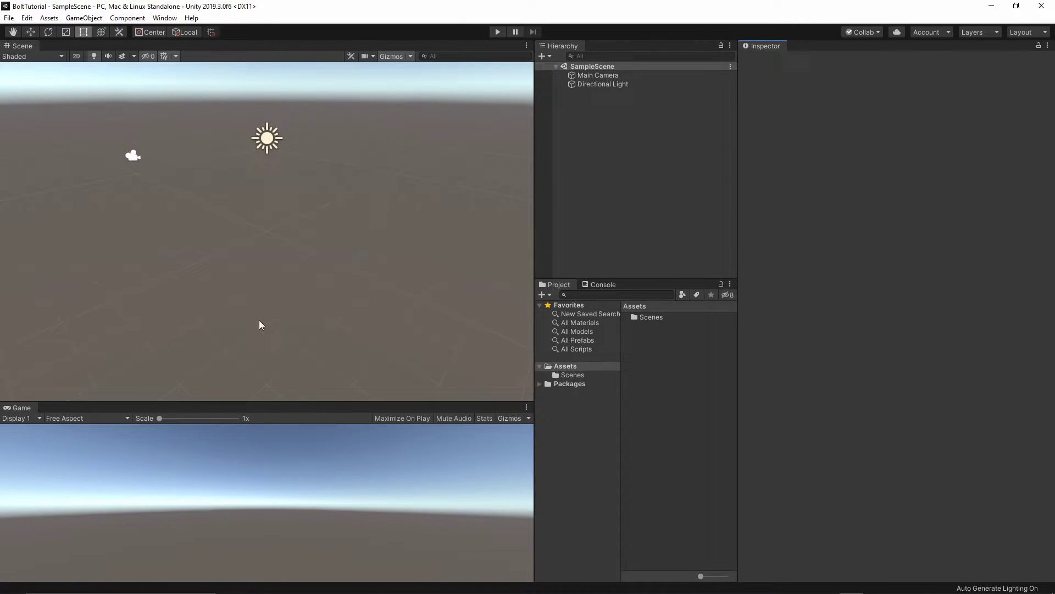
Switch to the BoltTutorial project in Unity and find Bolt among My Assets in the Package Manager by searching for bolt.
left_click(641, 201)
left_click(163, 18)
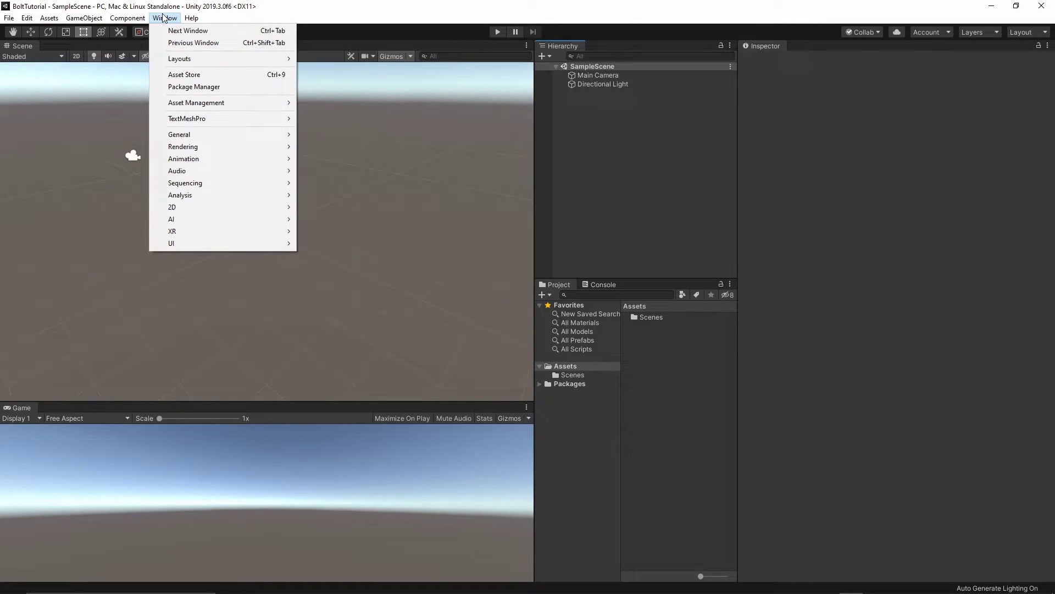
left_click(223, 86)
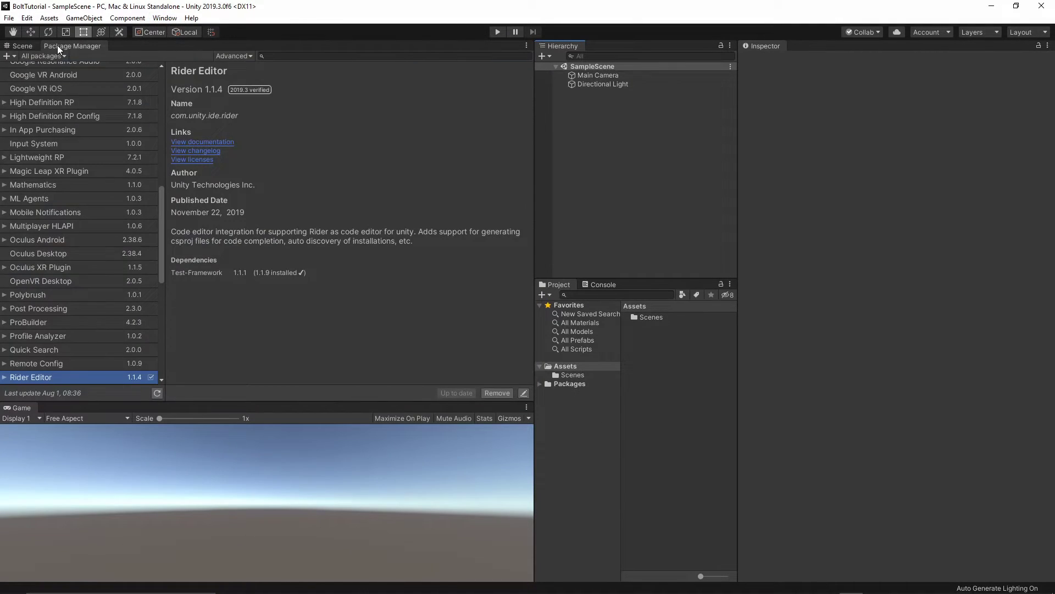
scroll(86, 150, "up", 6)
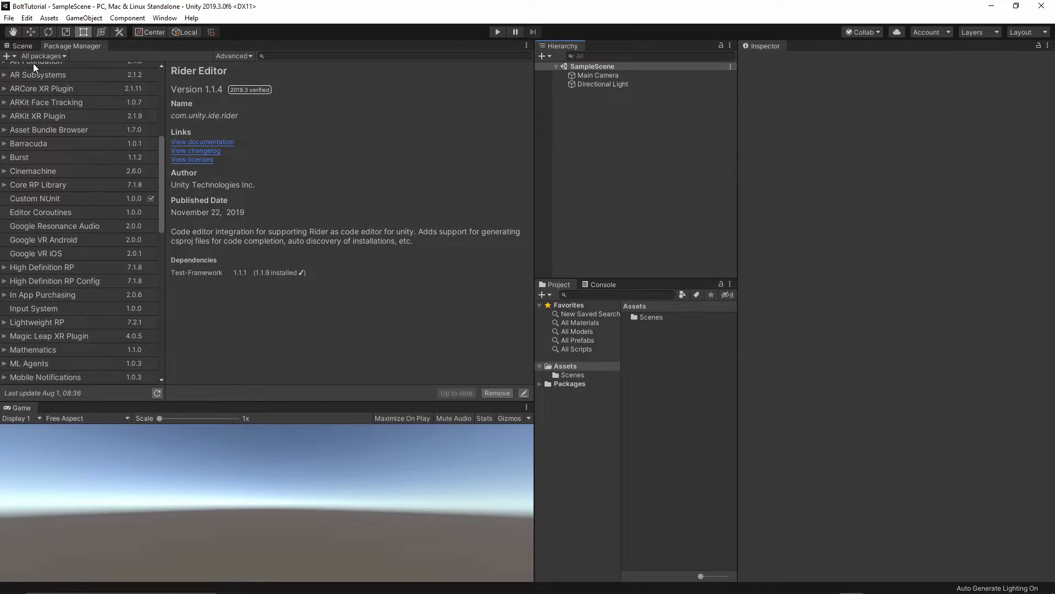
left_click(59, 55)
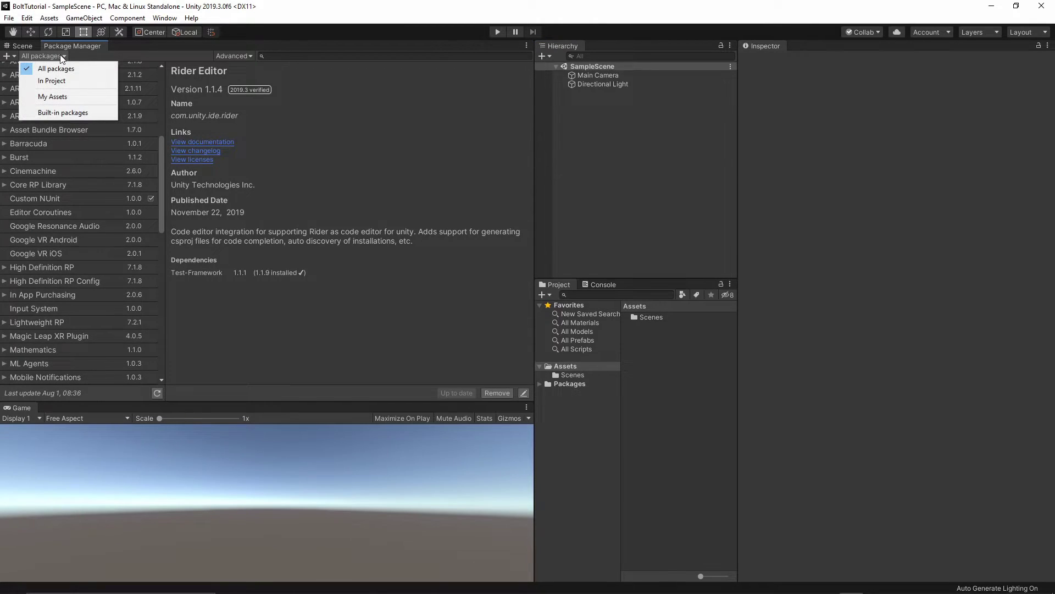
left_click(59, 98)
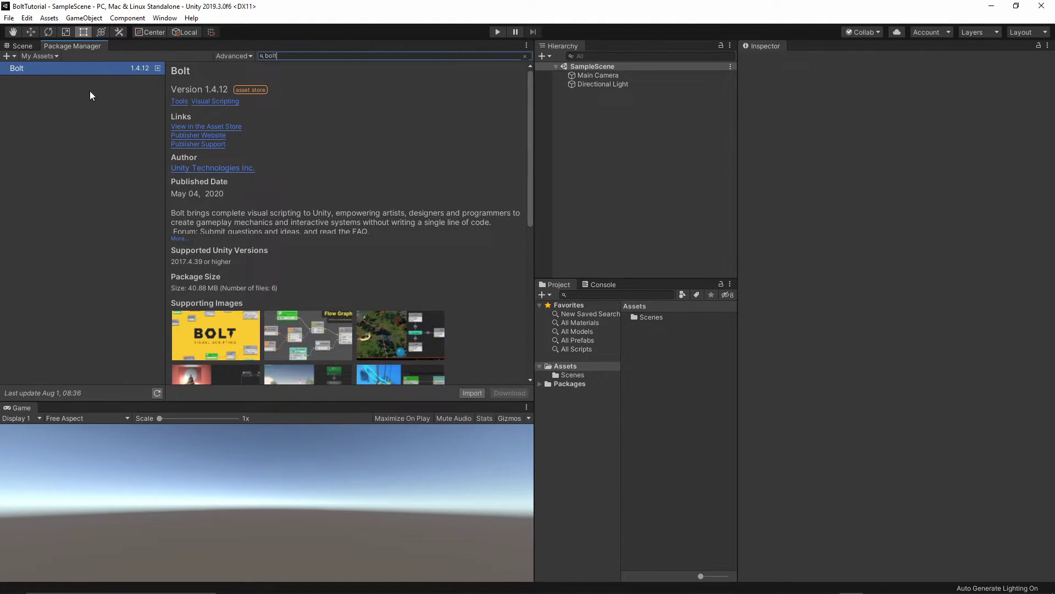
left_click(20, 68)
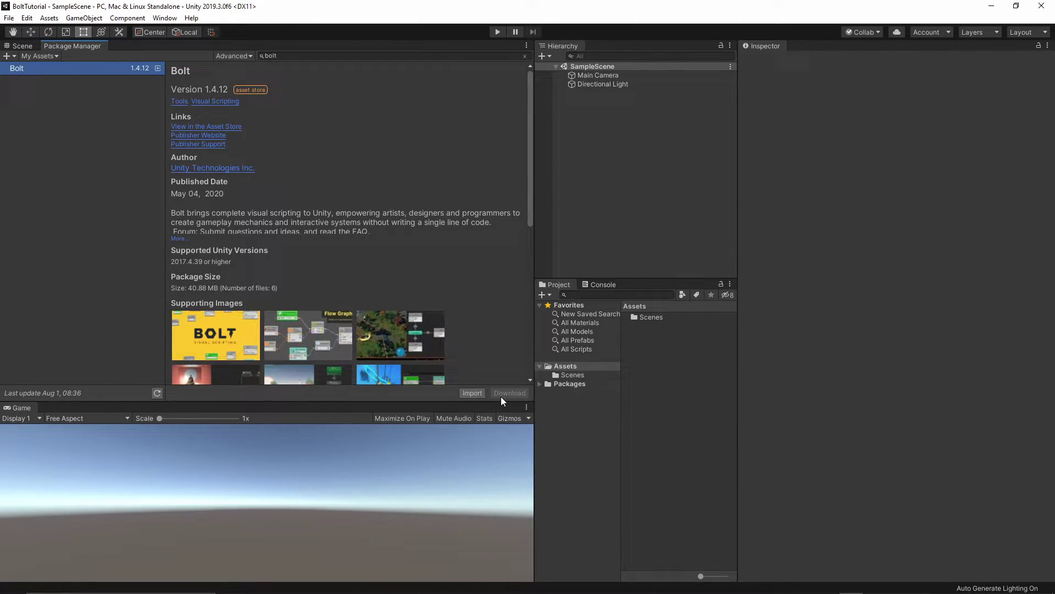
Import all files of the Bolt package into the project and open the Install Bolt folder.
left_click(472, 392)
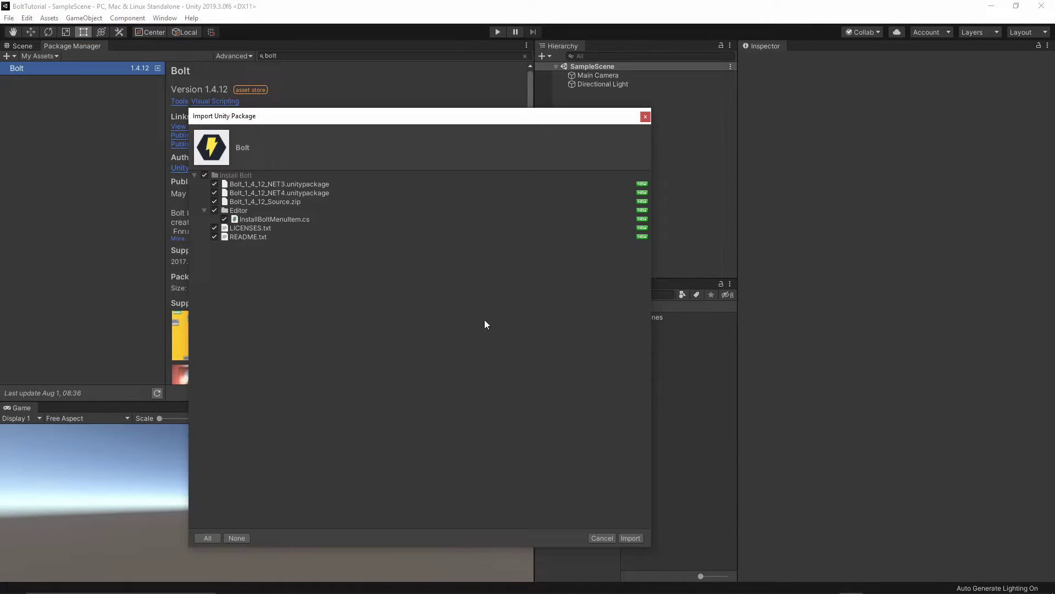
left_click(638, 538)
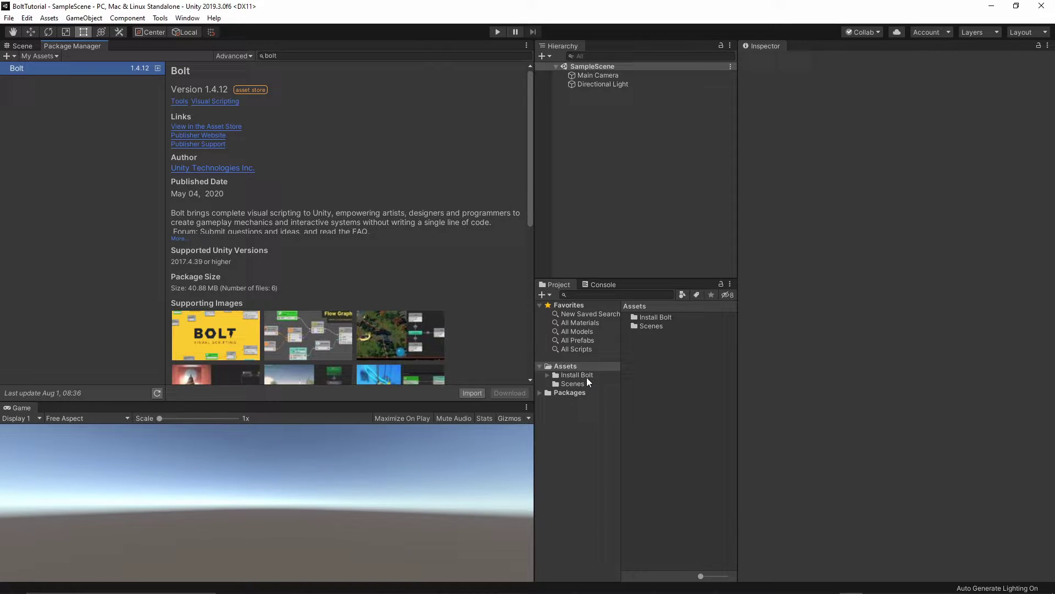
left_click(586, 377)
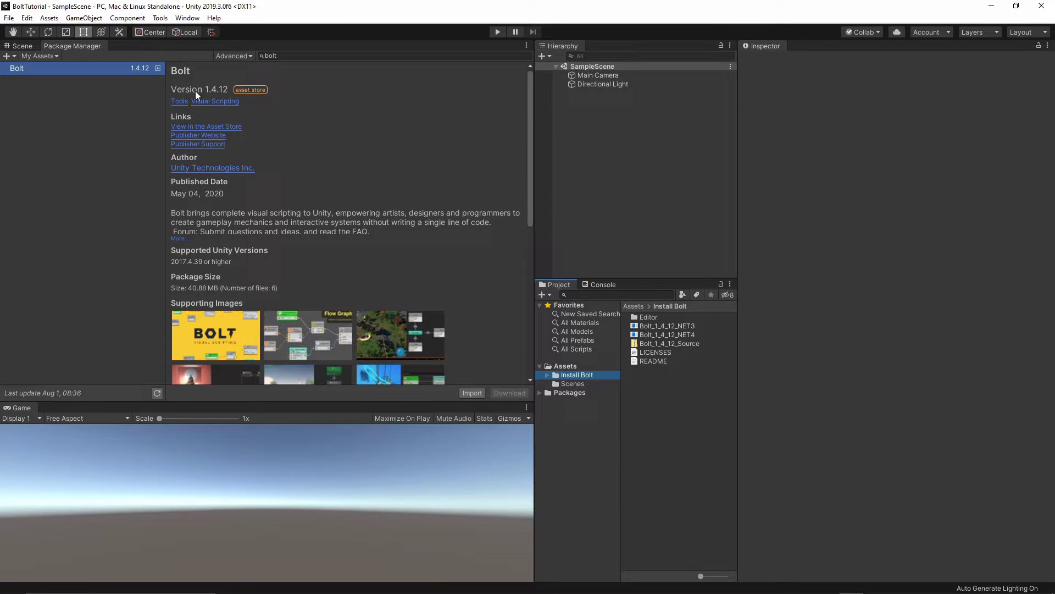
Run Install Bolt and import the package contents for .NET 4.x.
left_click(162, 20)
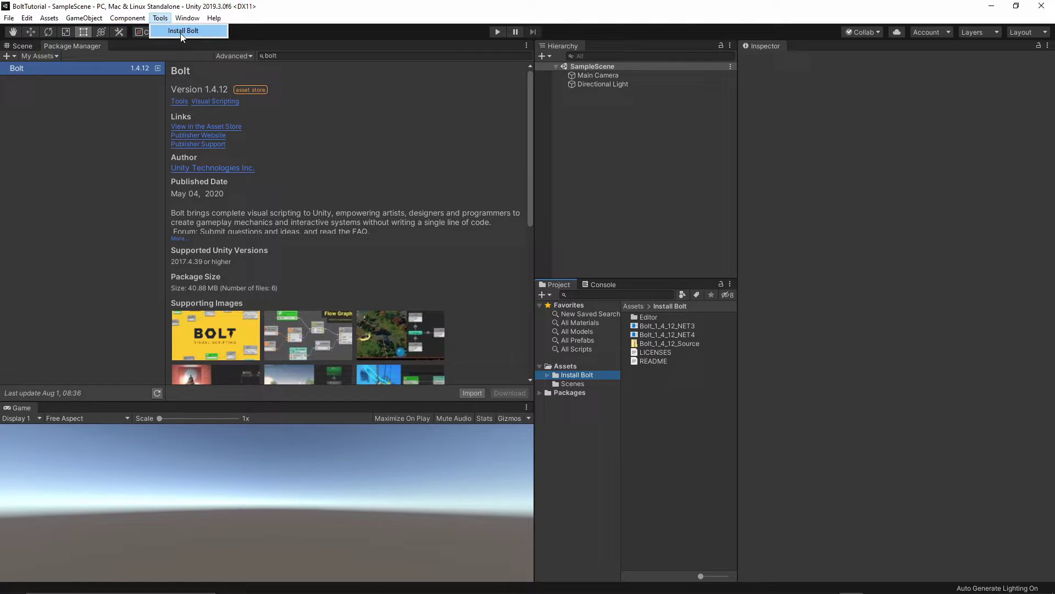
left_click(181, 32)
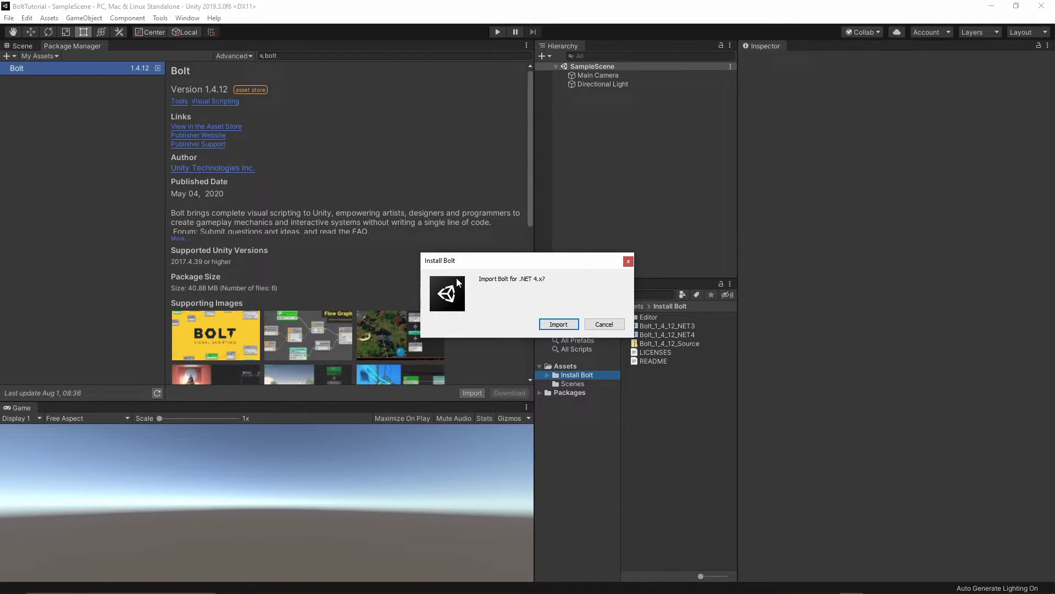
left_click(563, 326)
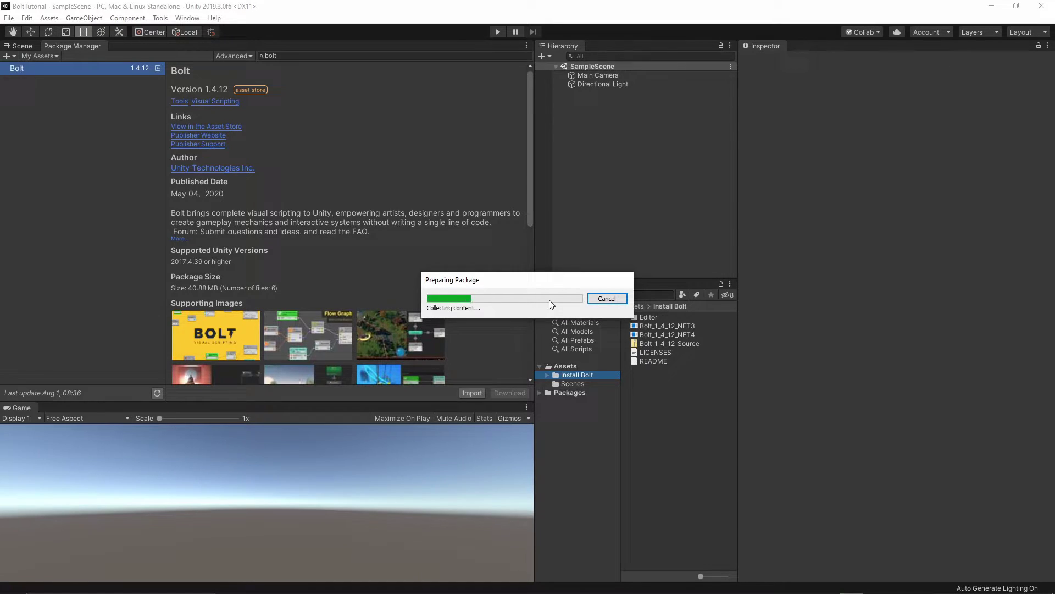
left_click(631, 538)
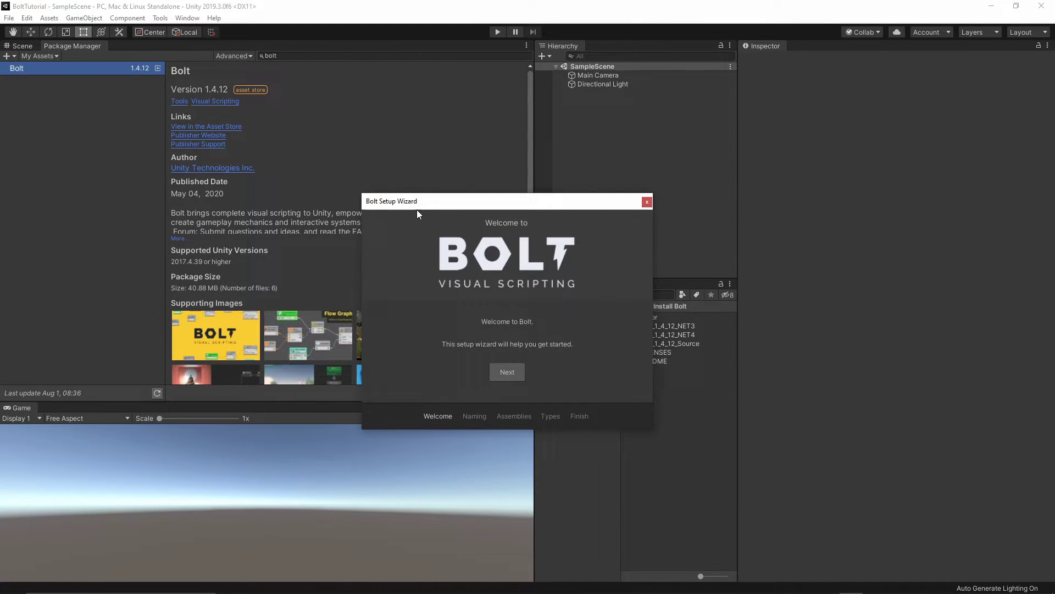
Start the Bolt Setup Wizard and choose Programmer Naming as the naming scheme.
left_click(508, 372)
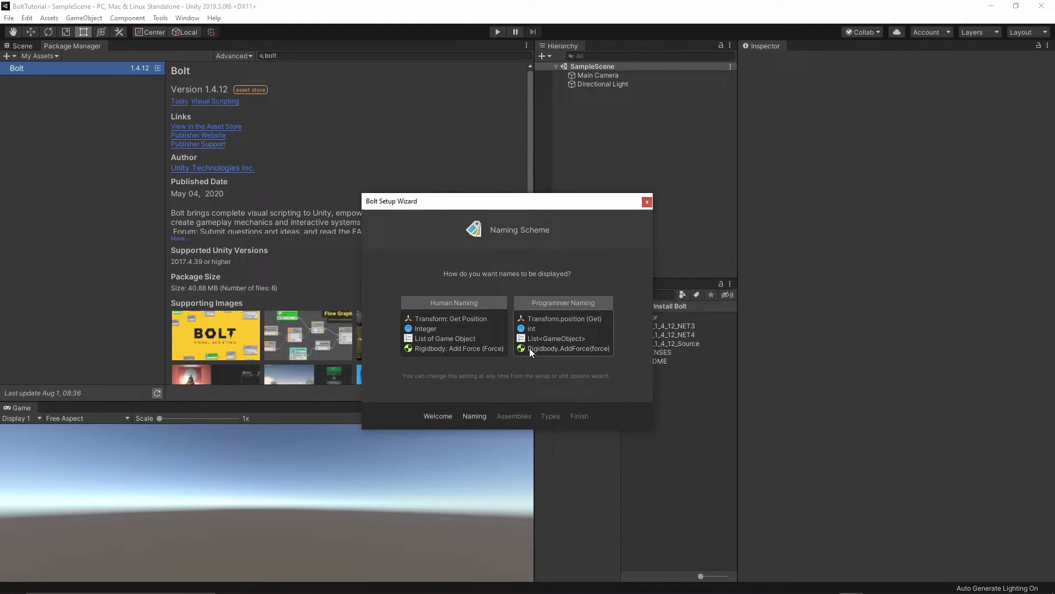
left_click(547, 311)
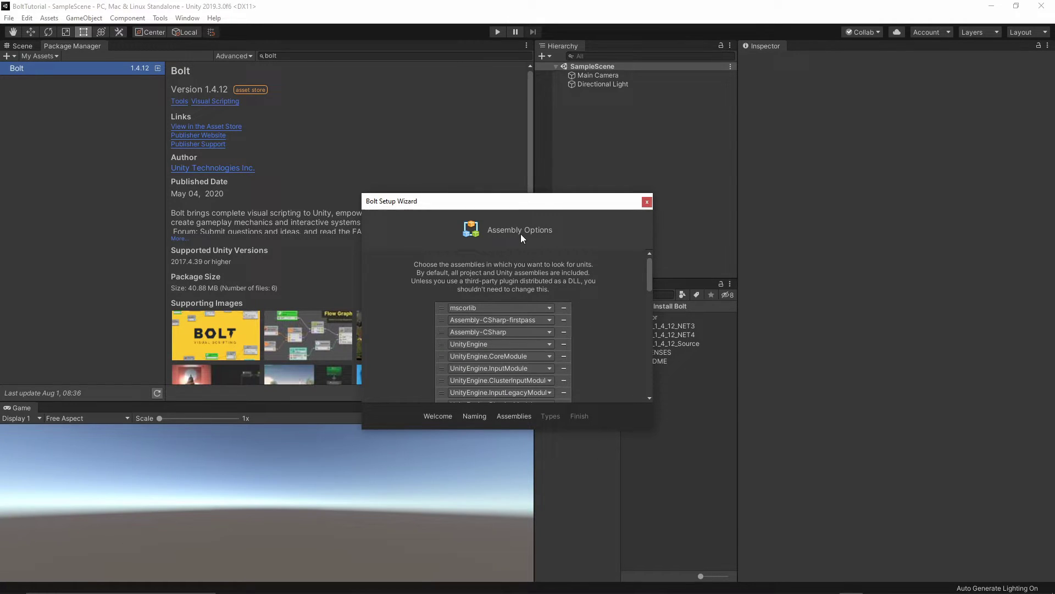
Add the UnityEditor.UI assembly at the end of the assembly list, and remove it again.
scroll(582, 330, "down", 3)
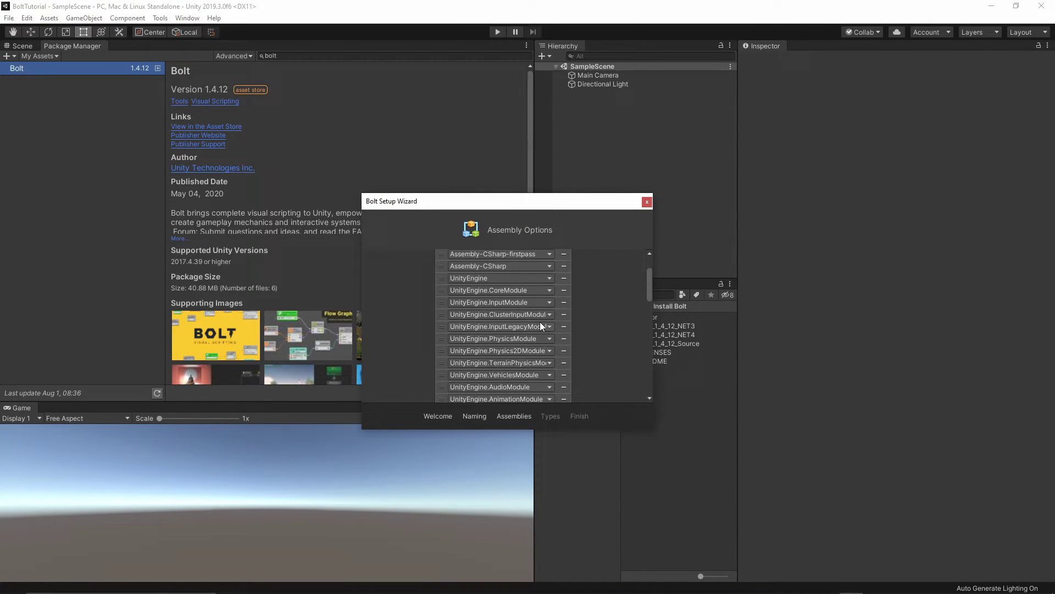
scroll(546, 350, "down", 5)
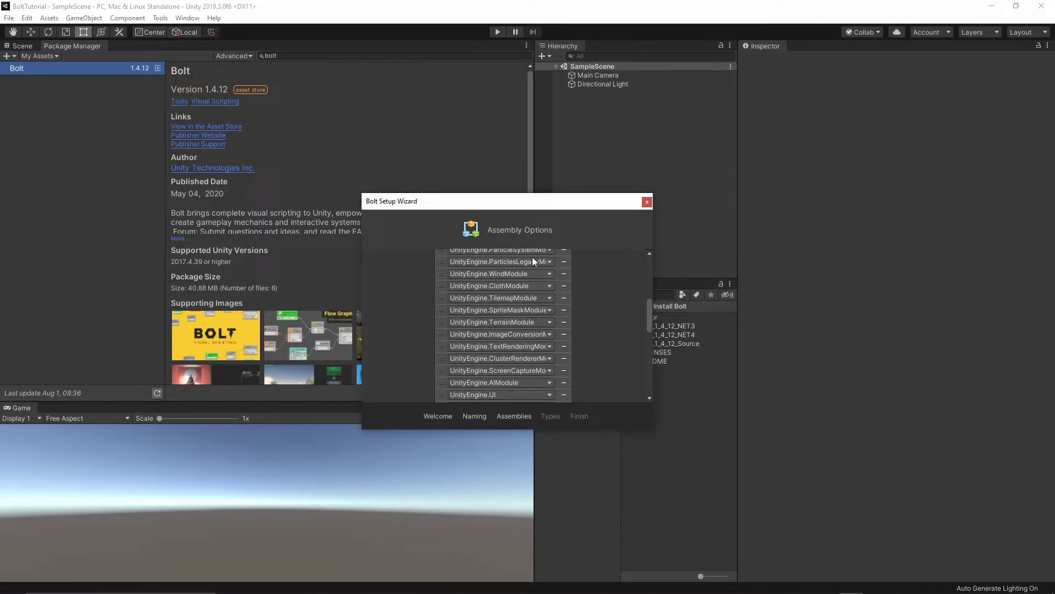
scroll(551, 359, "down", 5)
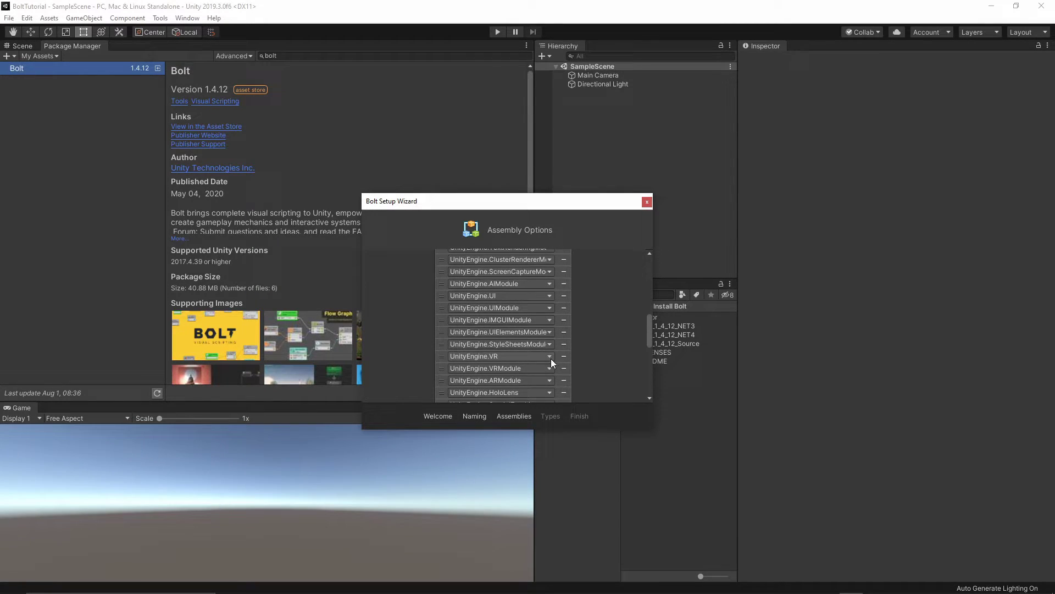
scroll(543, 369, "down", 5)
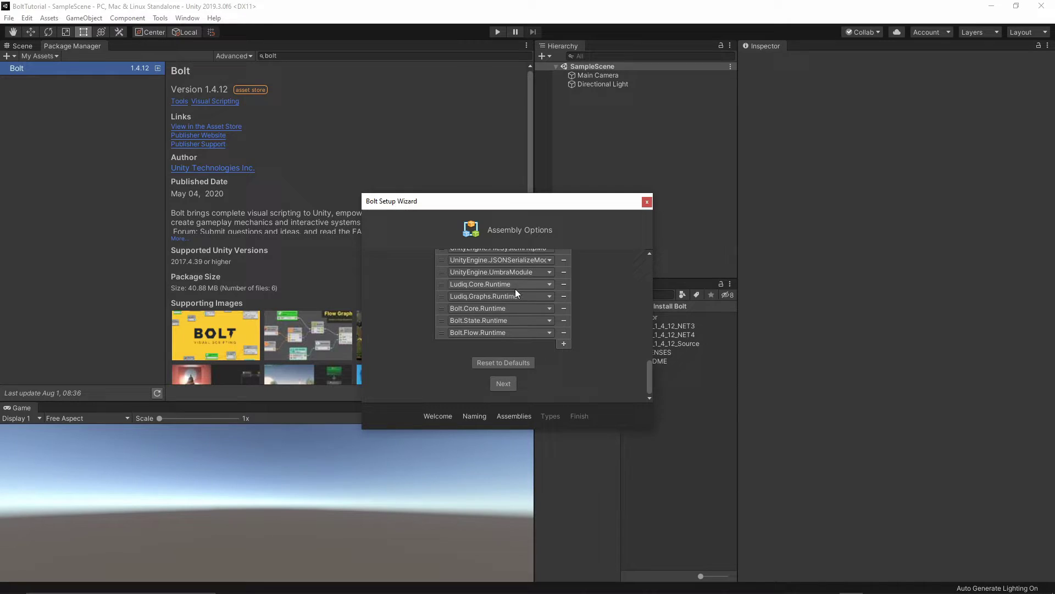
left_click(564, 344)
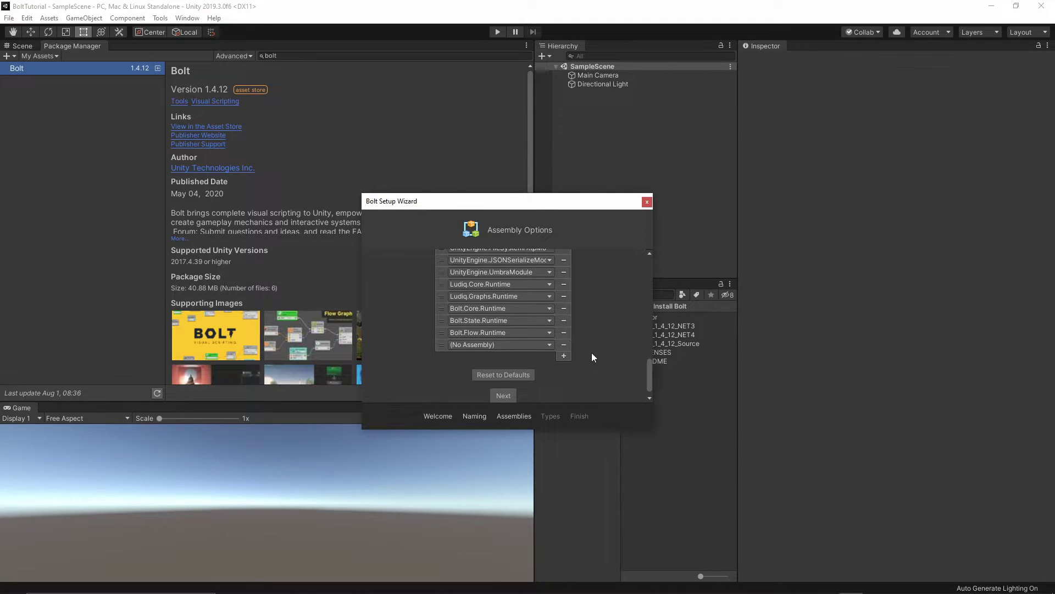
left_click(514, 346)
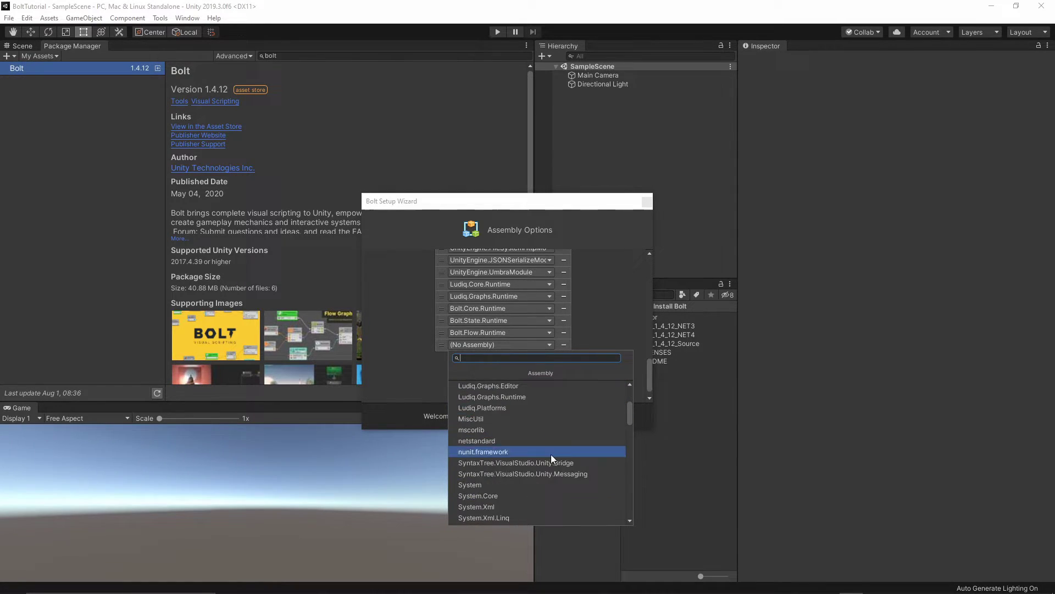
scroll(552, 464, "down", 10)
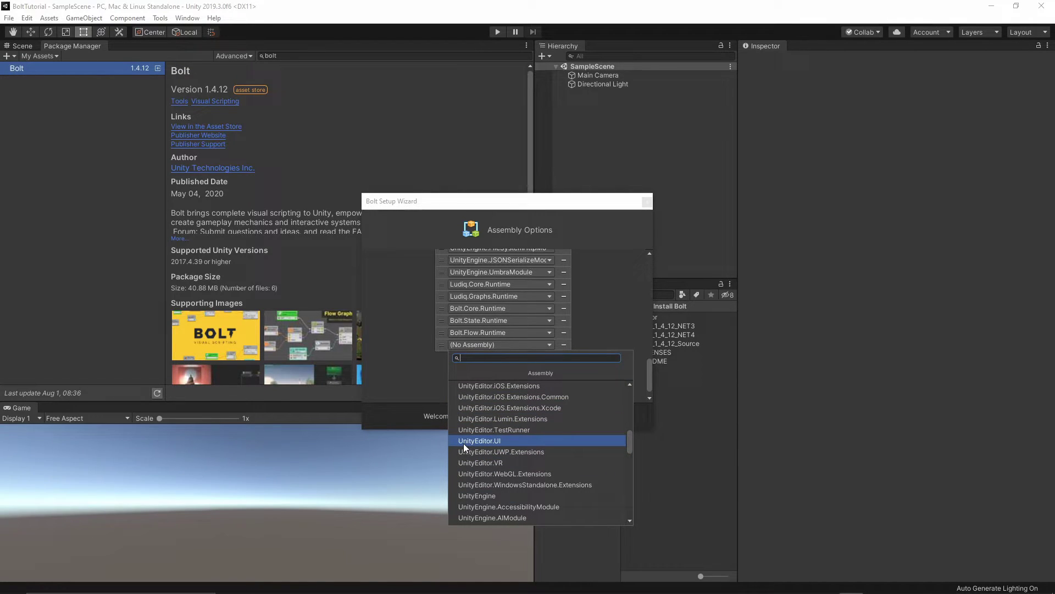
left_click(497, 442)
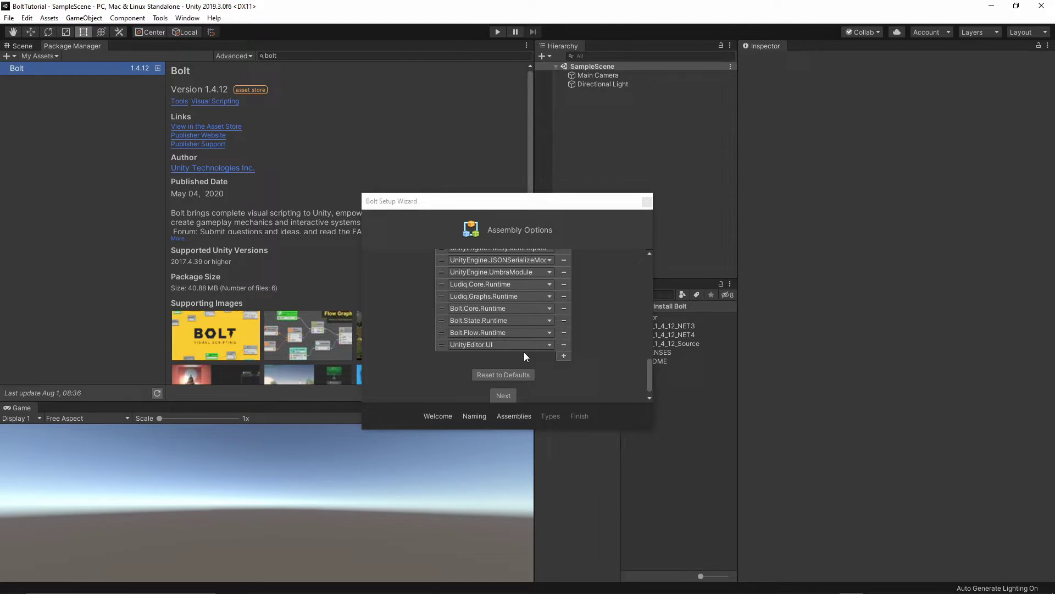
left_click(563, 344)
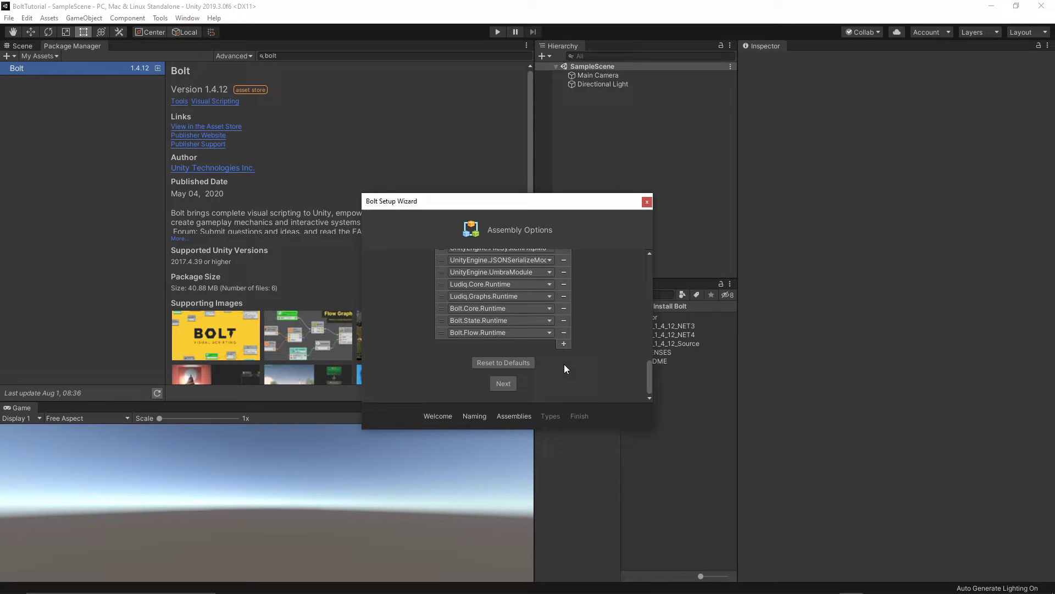
Accept the assembly options and look through the default list of types for variables and units.
left_click(507, 389)
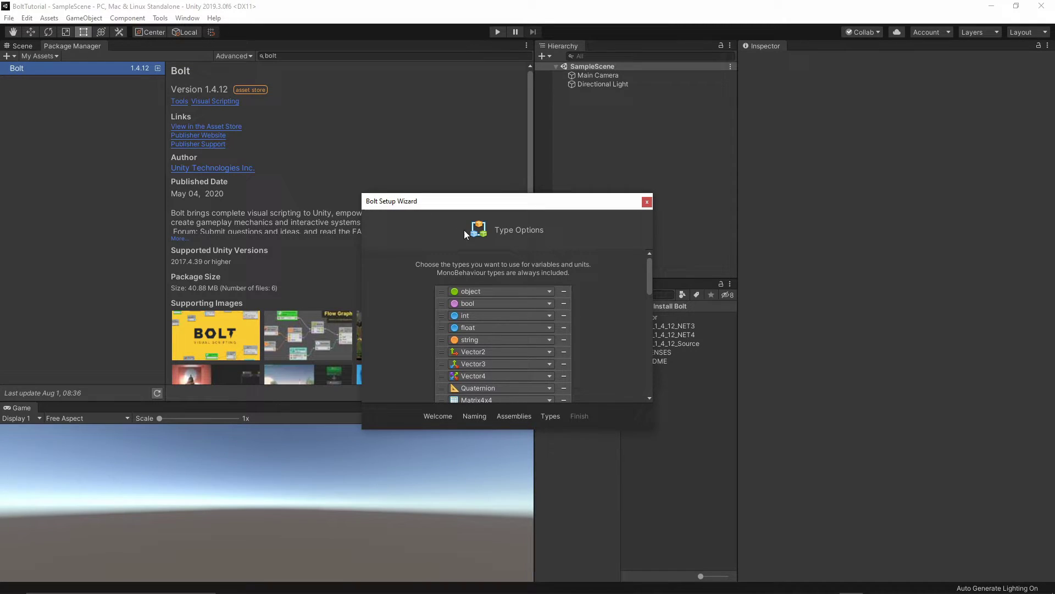
scroll(594, 331, "down", 2)
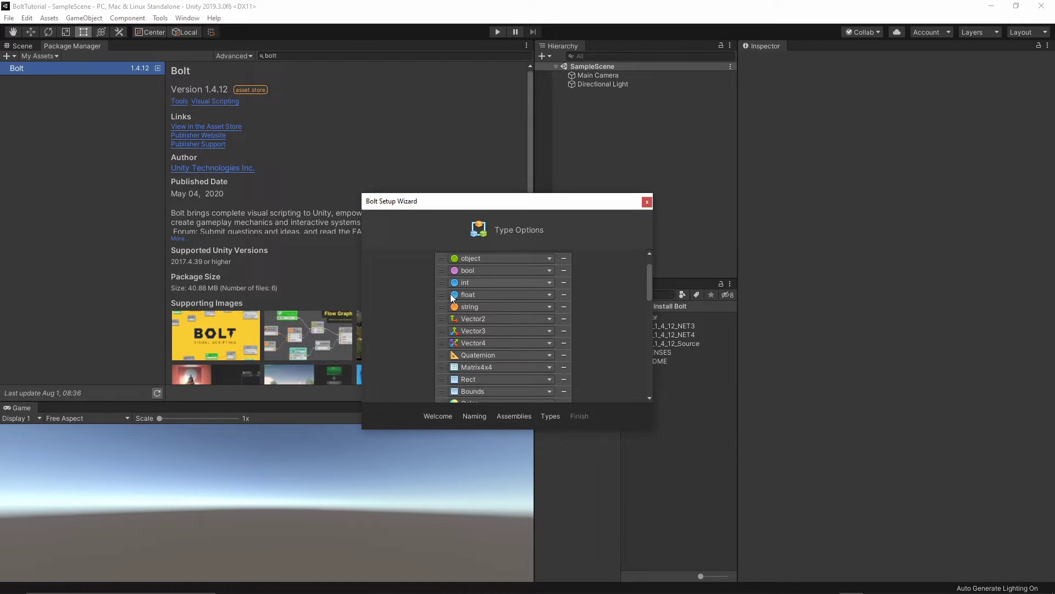
scroll(493, 330, "down", 2)
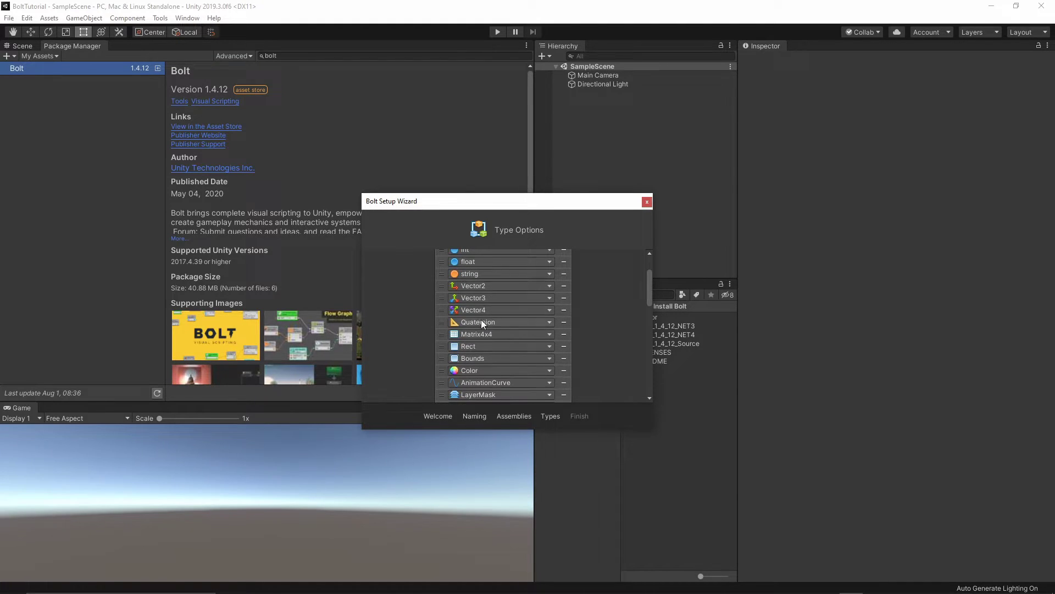
scroll(483, 360, "down", 4)
scroll(489, 318, "up", 4)
scroll(477, 335, "down", 15)
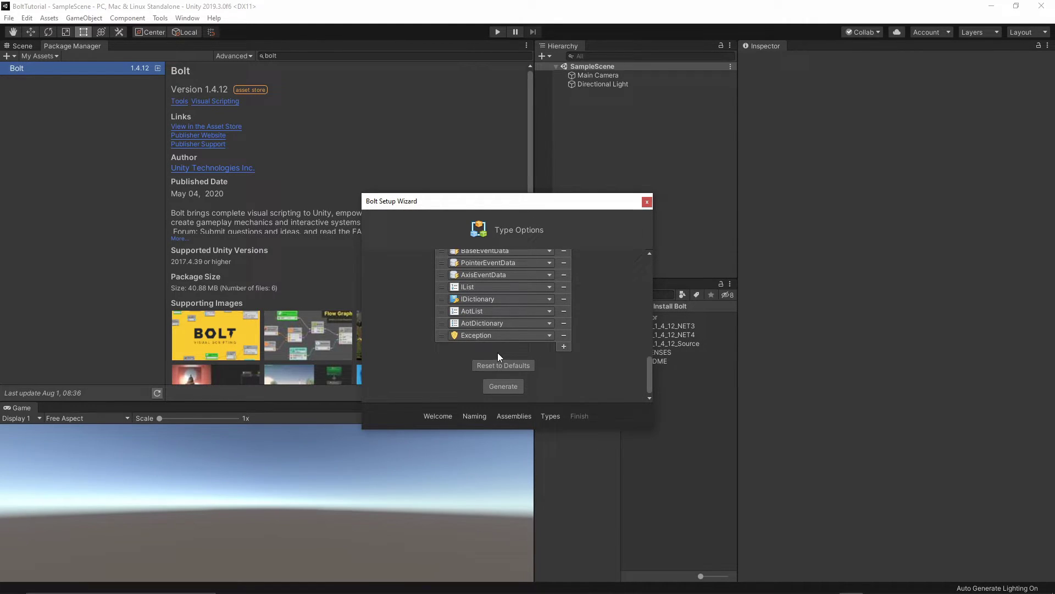
Add an empty entry at the end of the type list, and remove it again.
left_click(564, 347)
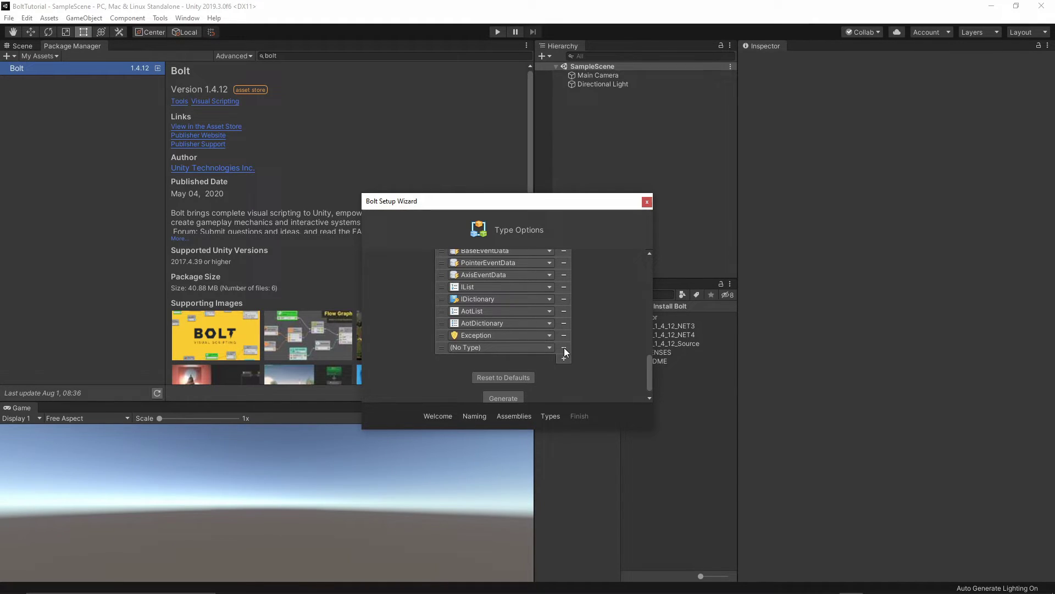
left_click(540, 348)
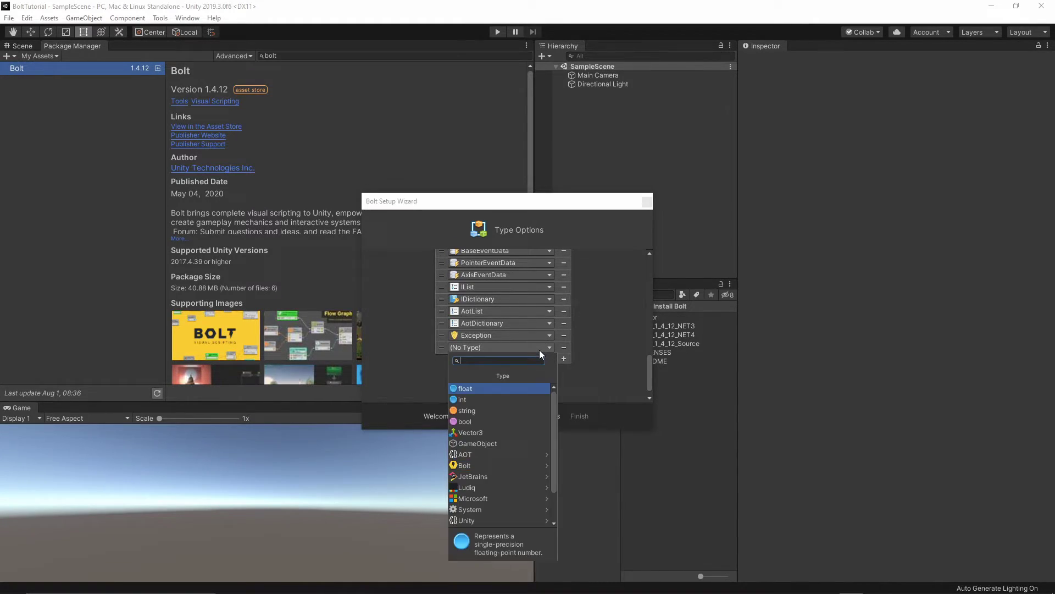
left_click(541, 350)
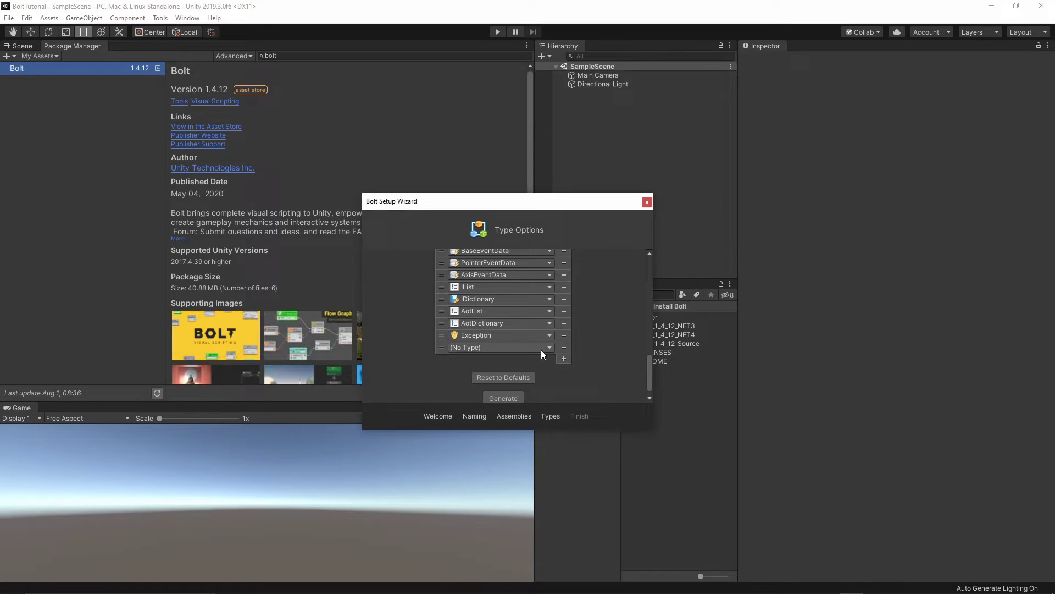
left_click(562, 347)
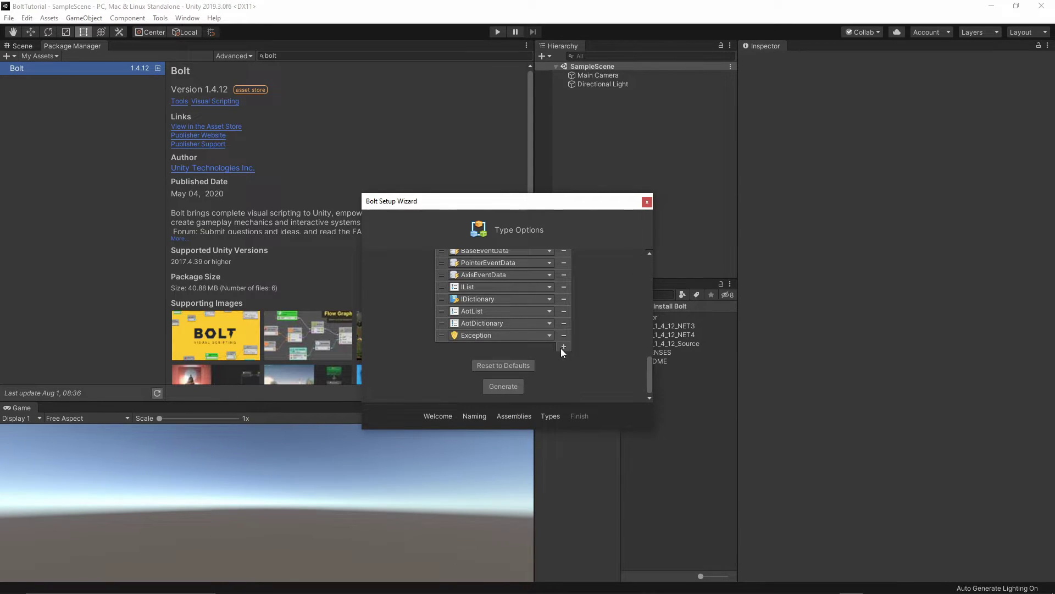
Generate the Bolt setup with the default types and close the finished wizard.
left_click(503, 388)
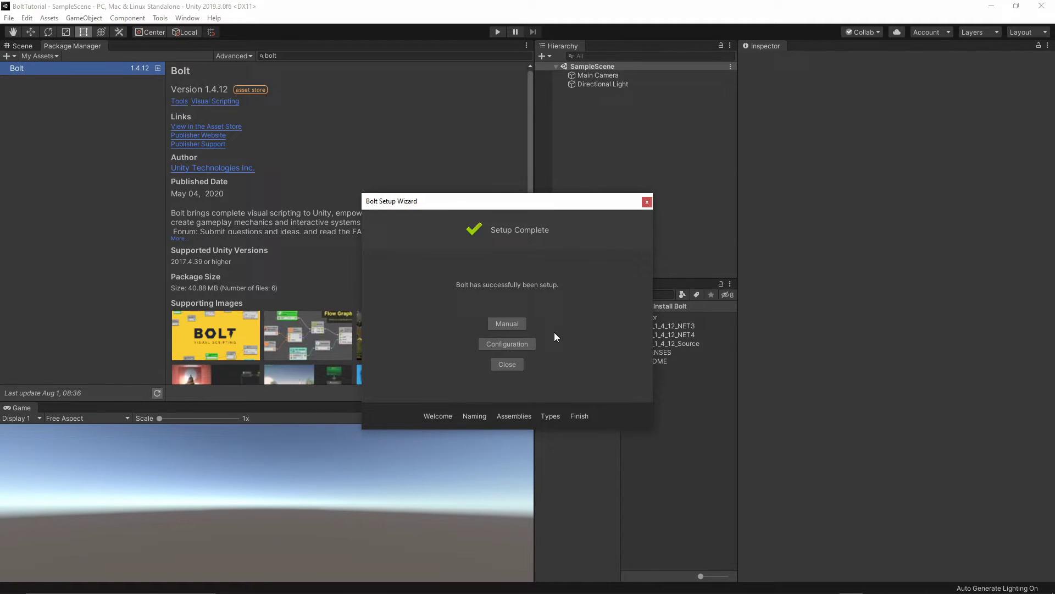
left_click(500, 363)
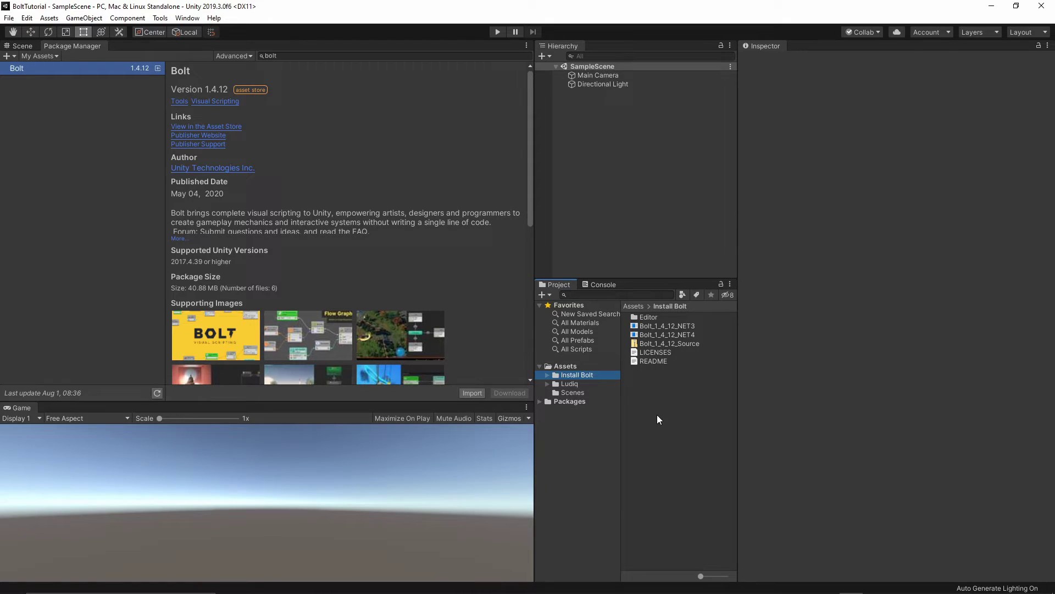
Switch from the Package Manager to the Scene view and add a 3D Cube to SampleScene.
left_click(655, 140)
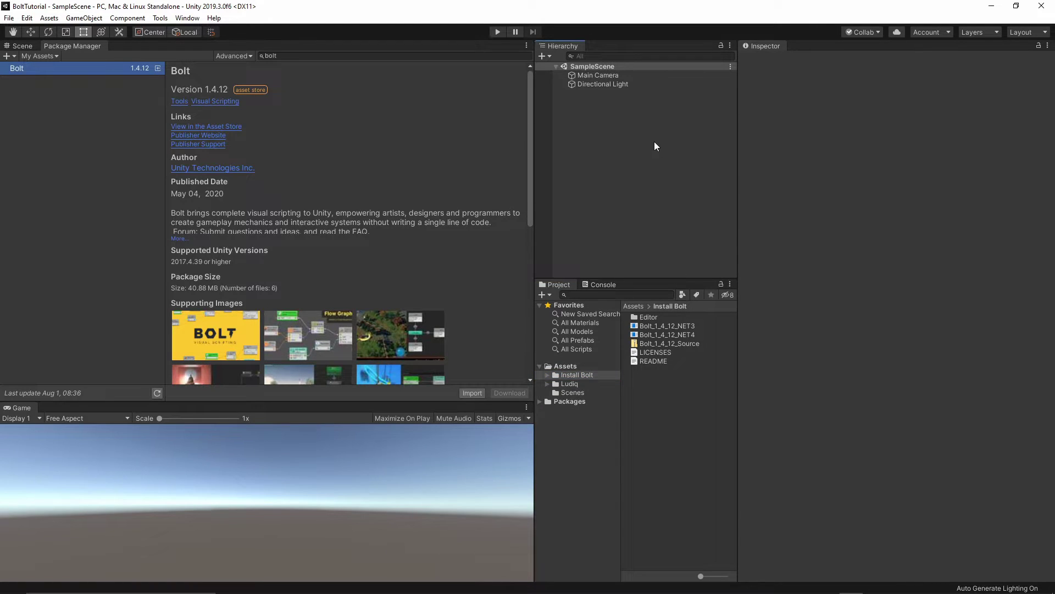
left_click(22, 46)
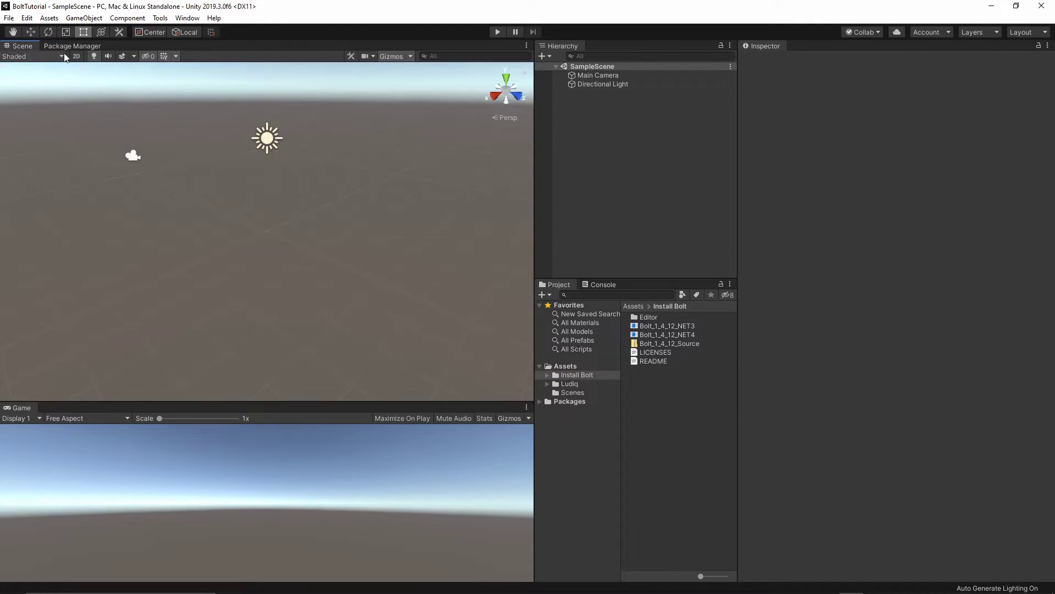
left_click(647, 202)
right_click(593, 105)
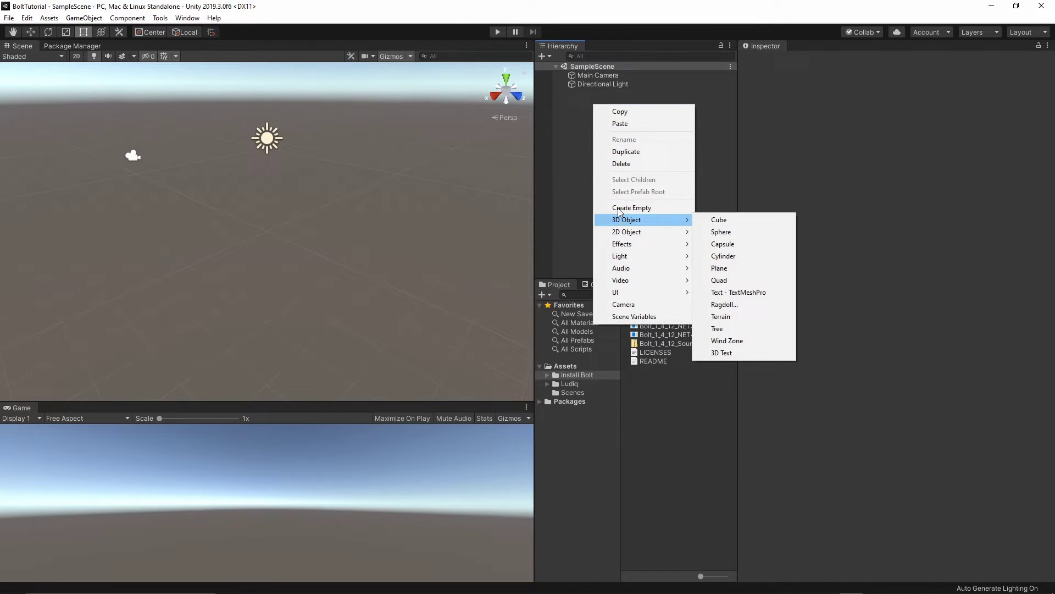
right_click(576, 133)
mouse_move(595, 254)
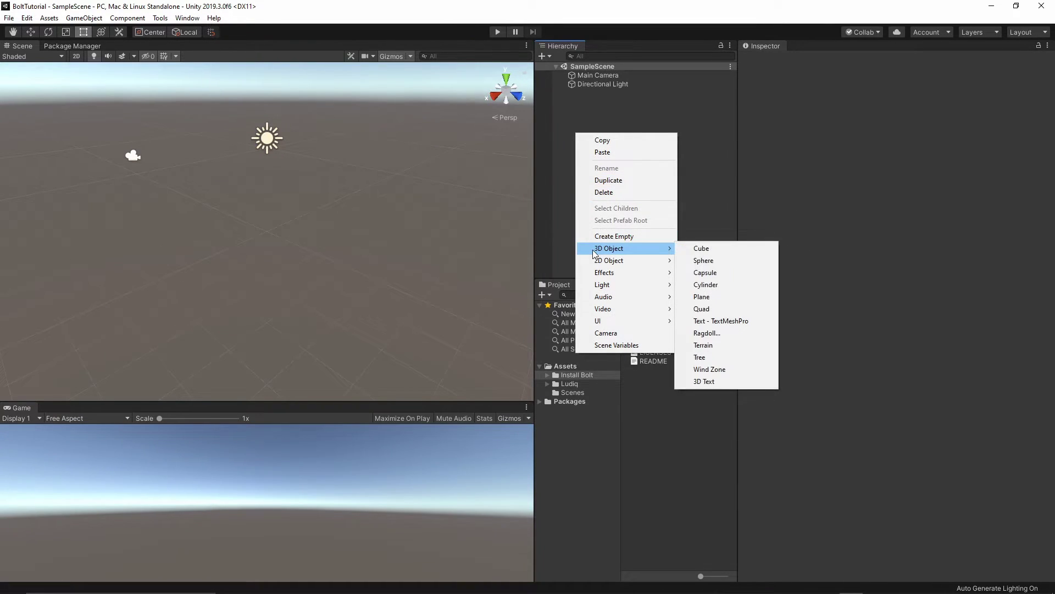
left_click(702, 248)
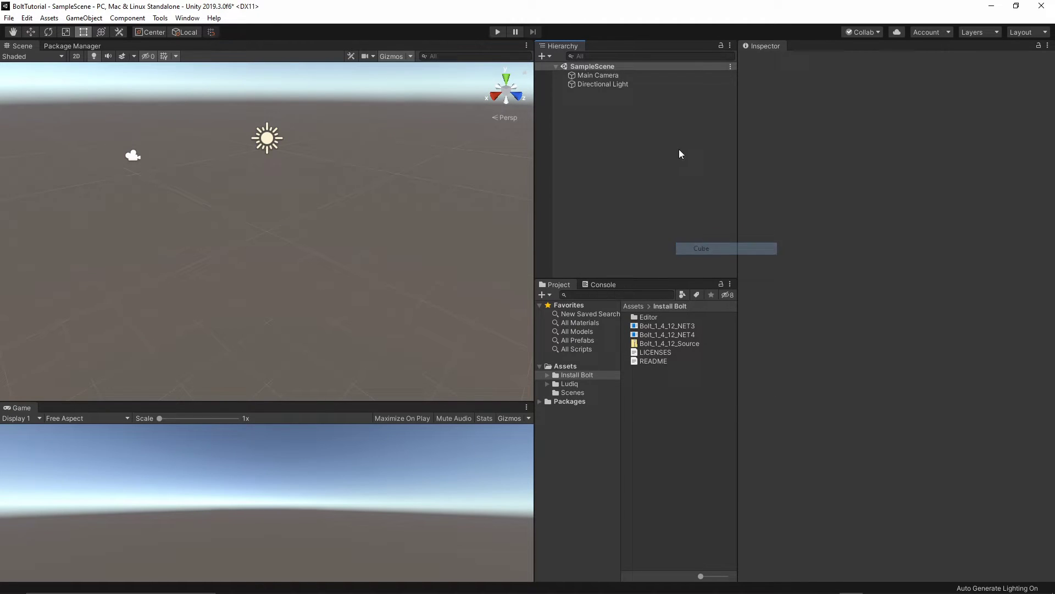
left_click(639, 202)
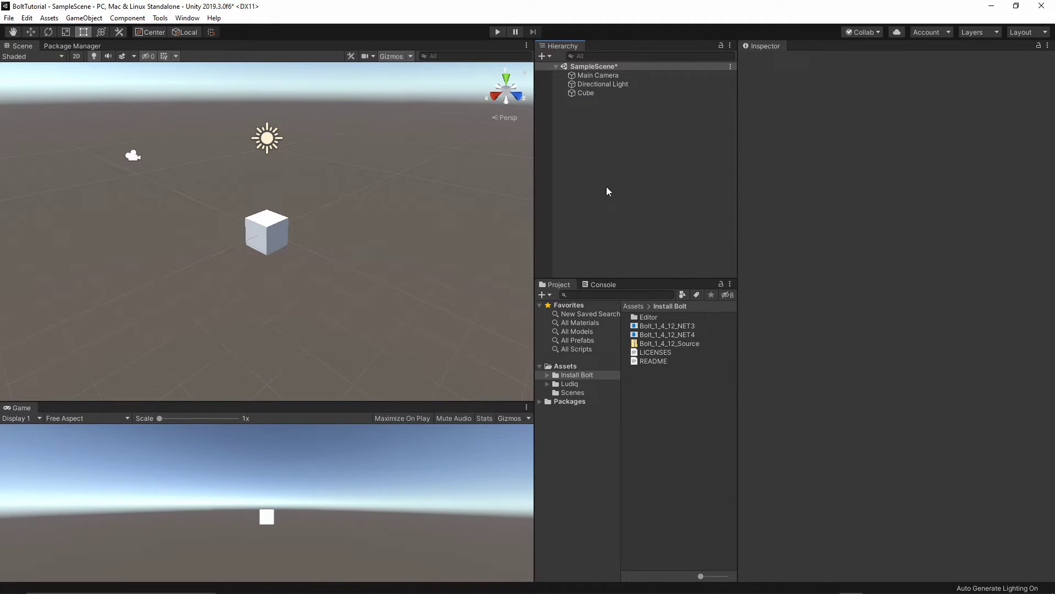
left_click(655, 436)
left_click(604, 284)
left_click(559, 284)
right_click(642, 222)
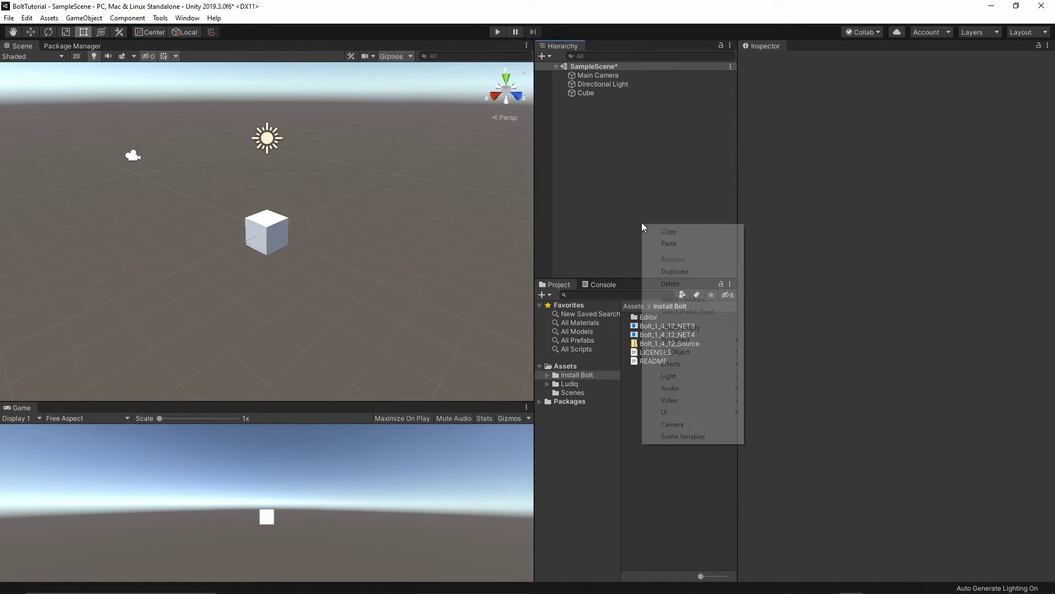
left_click(639, 221)
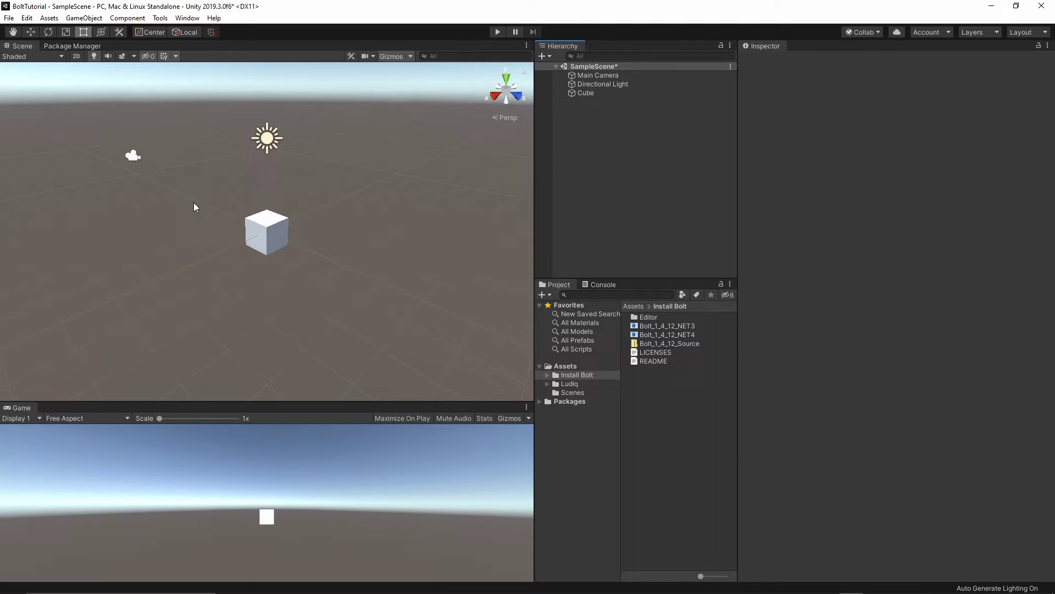
Open Bolt's Graph window and dock it between the Scene and Game views.
left_click(185, 18)
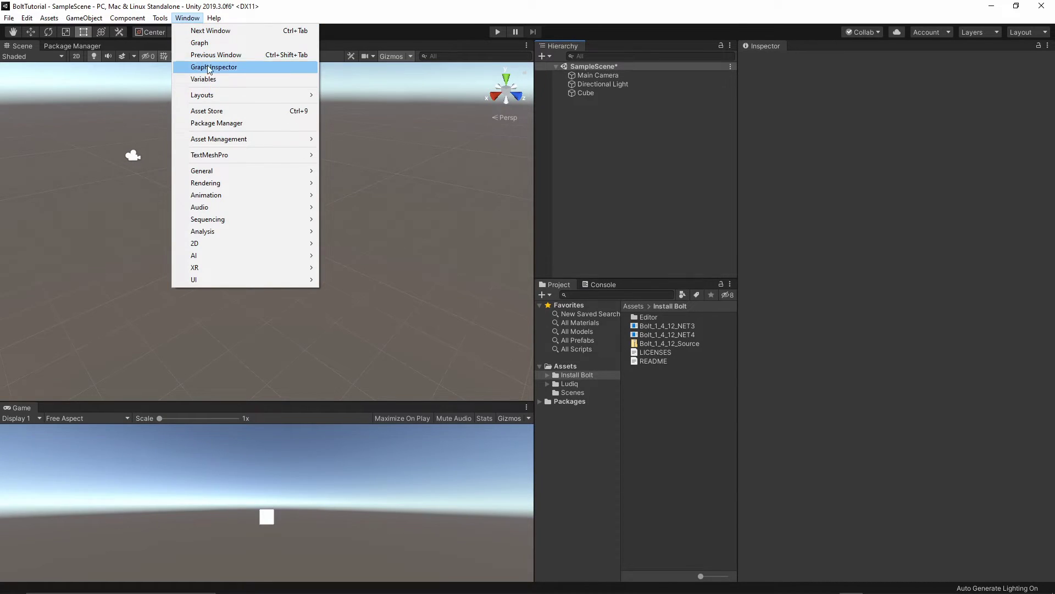
left_click(215, 42)
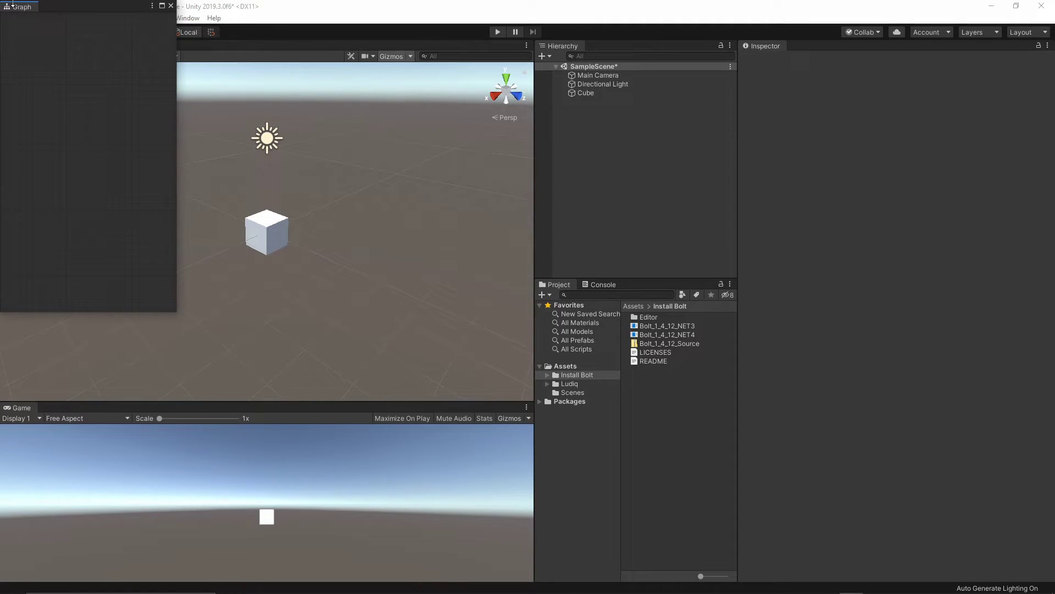
left_click_drag(35, 18, 188, 378)
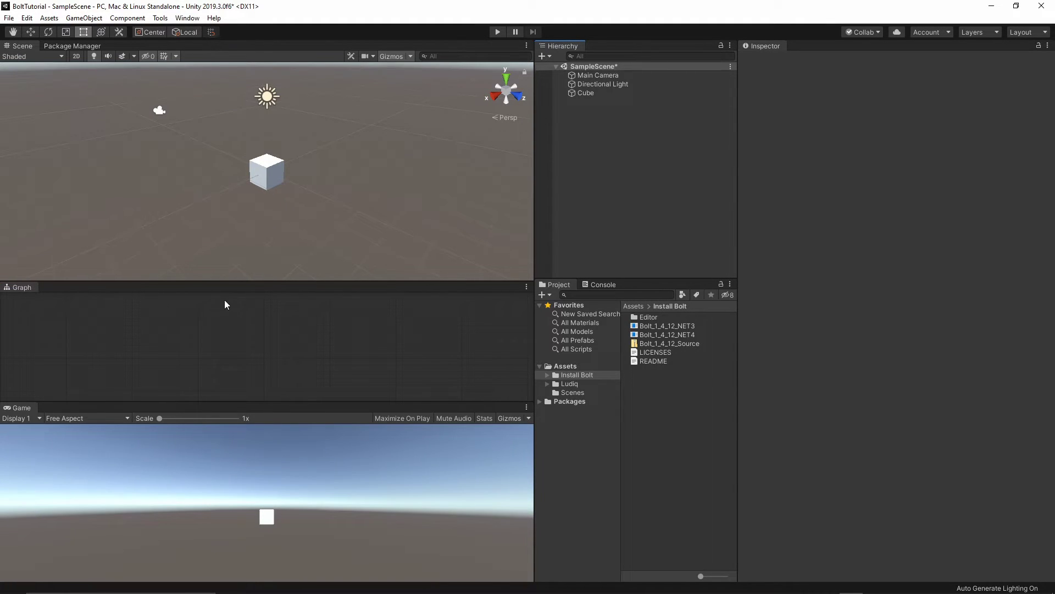
Open the Graph Inspector window and dock it on the left side of the Graph window.
left_click(187, 18)
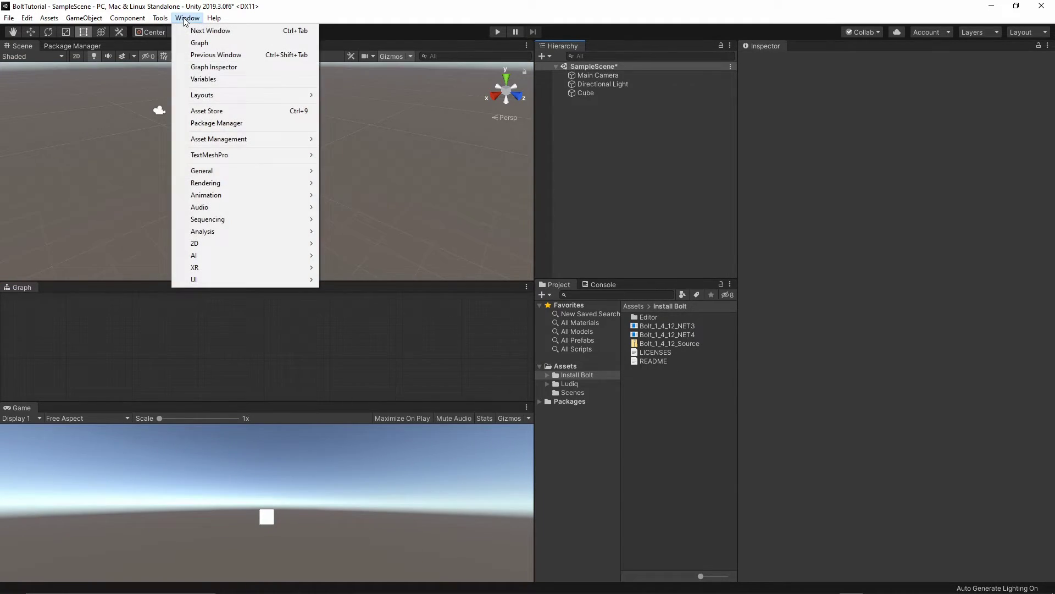
left_click(240, 72)
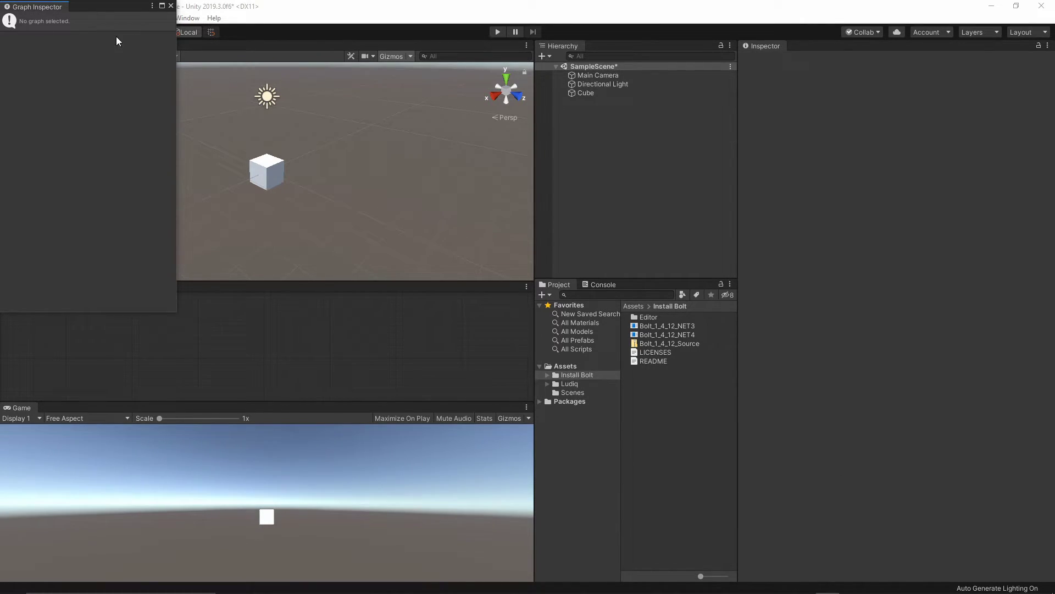
left_click_drag(43, 10, 115, 351)
Open the Variables window and dock it on the right side of the Graph window.
left_click(187, 18)
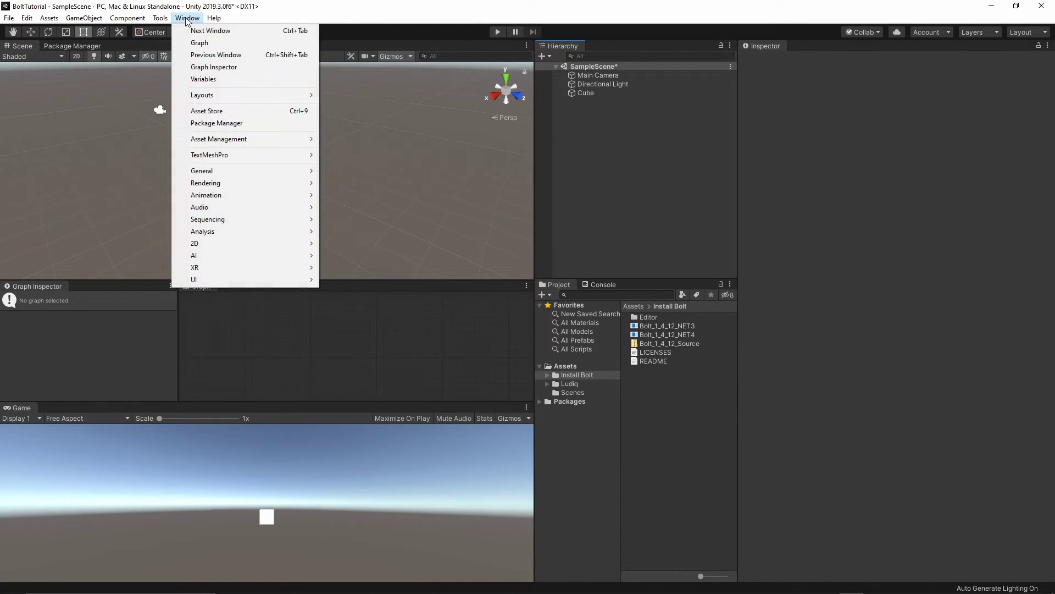
left_click(200, 78)
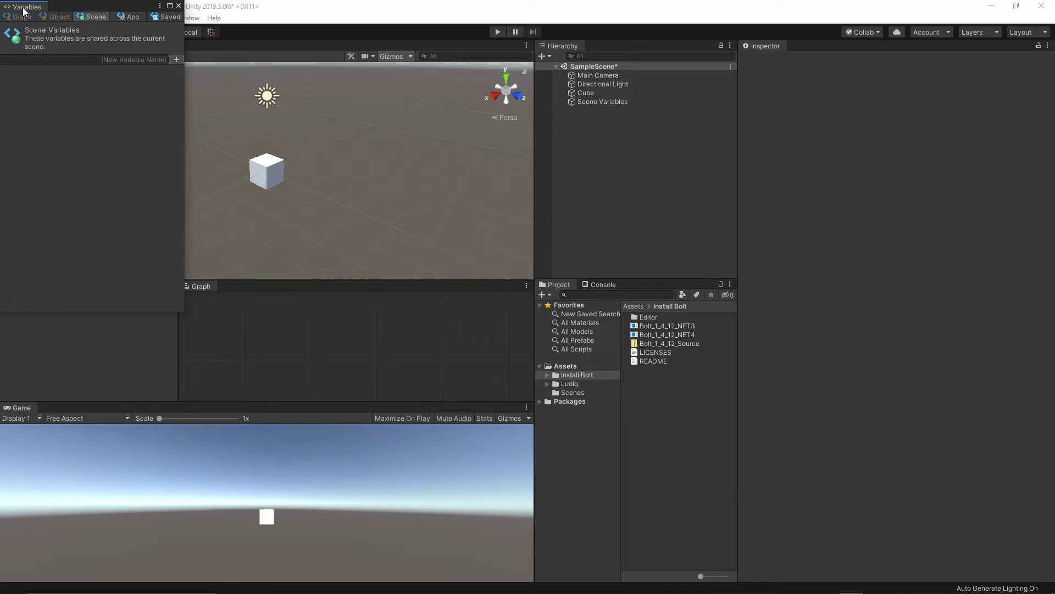
left_click_drag(24, 6, 451, 364)
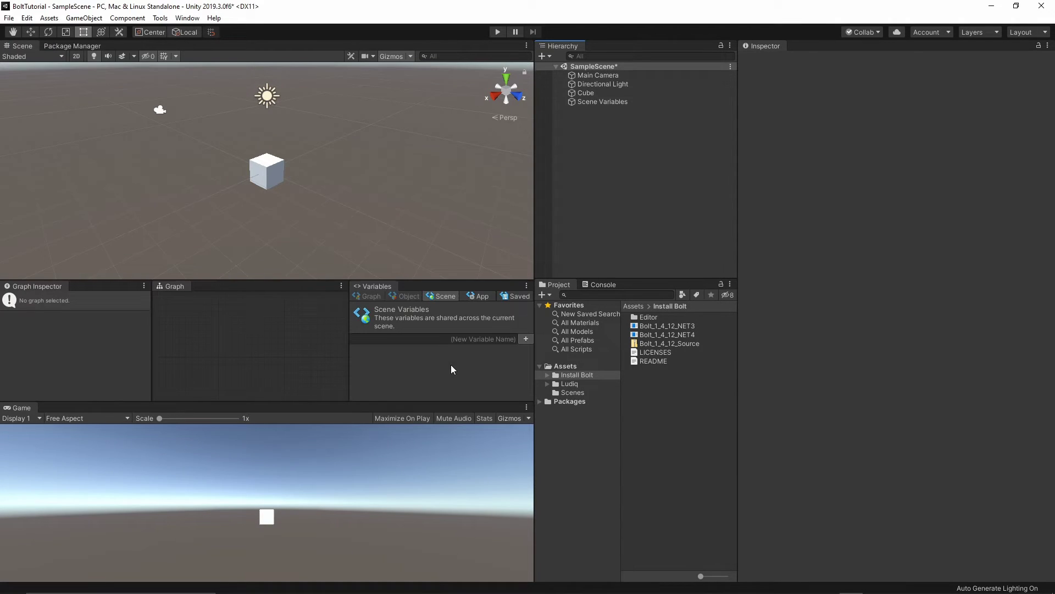
Look through the Saved, App and Scene variables, and make the row of docked Bolt windows taller by shrinking the Game view.
left_click(516, 296)
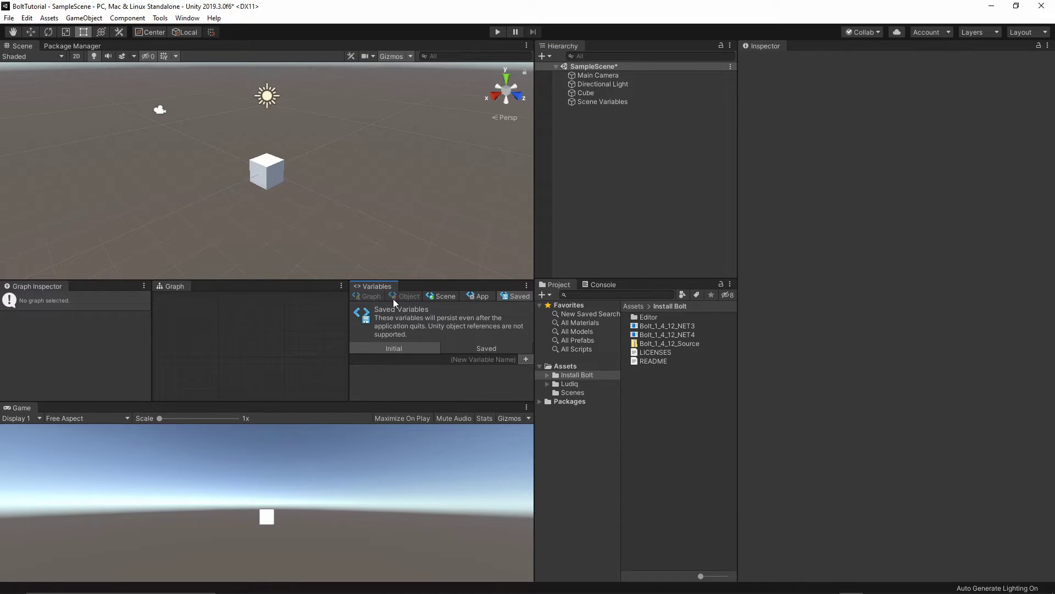
left_click(443, 297)
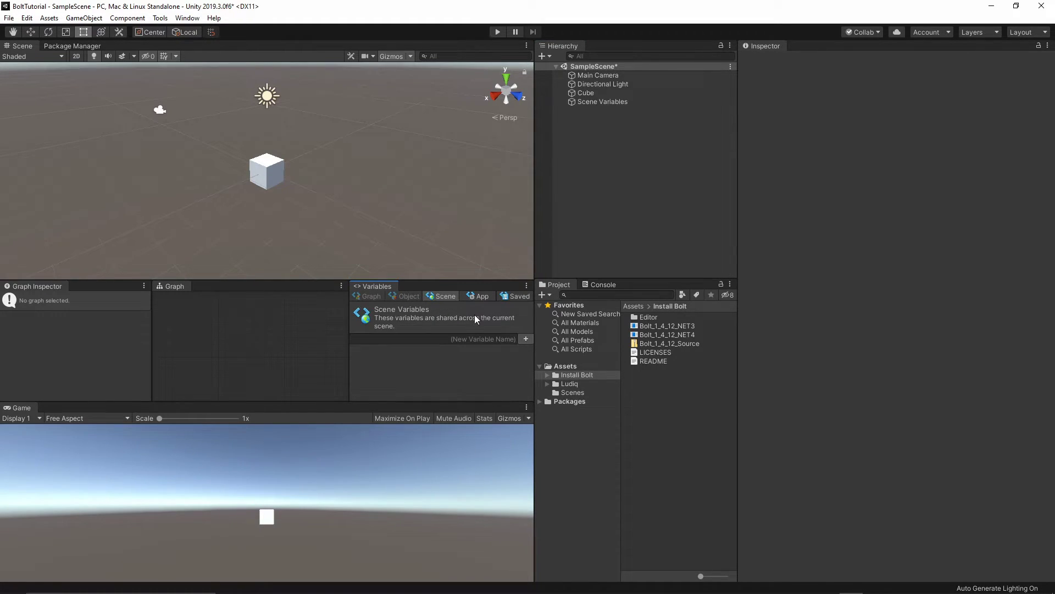
left_click(479, 296)
left_click(519, 300)
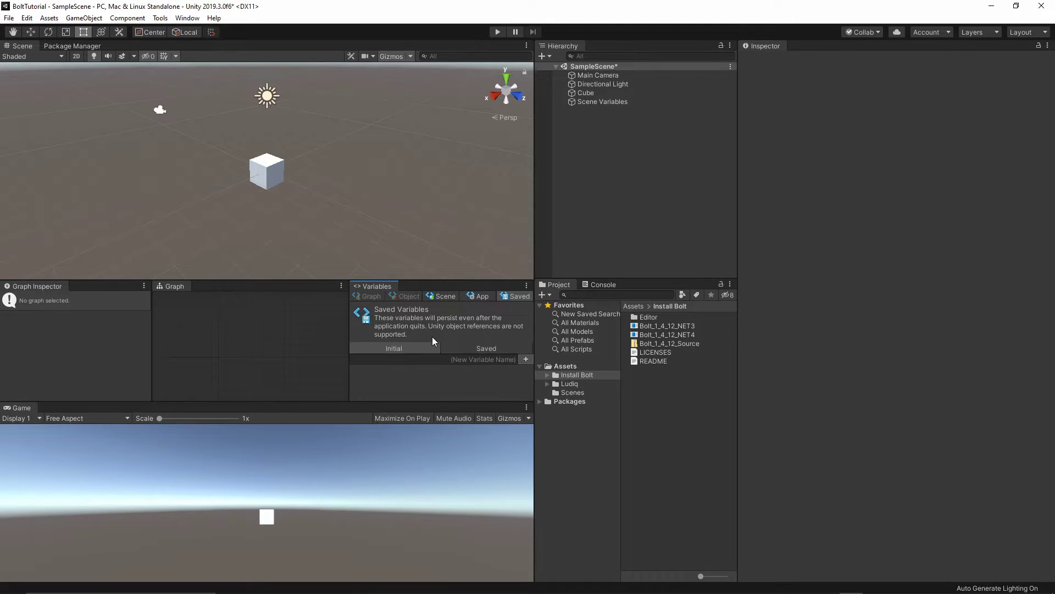
left_click(441, 296)
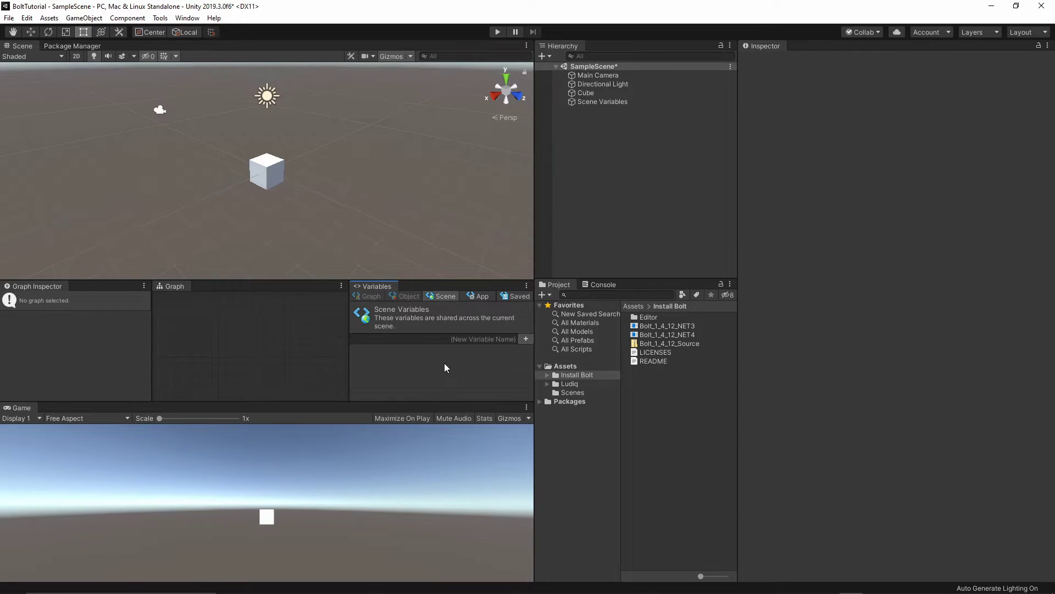
left_click_drag(406, 400, 404, 435)
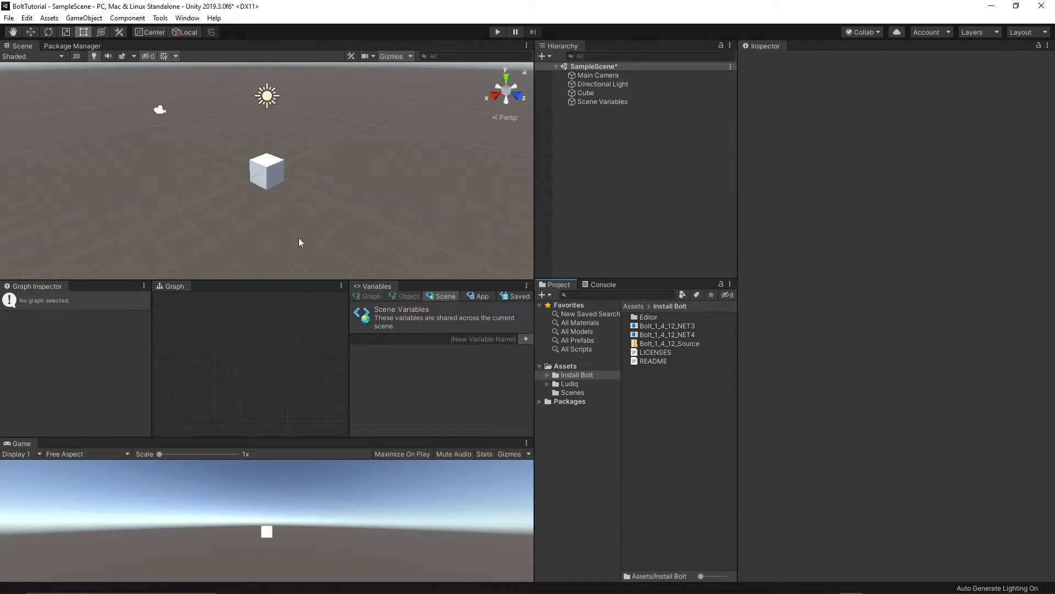
Add a Flow Machine component to the Cube.
left_click(582, 91)
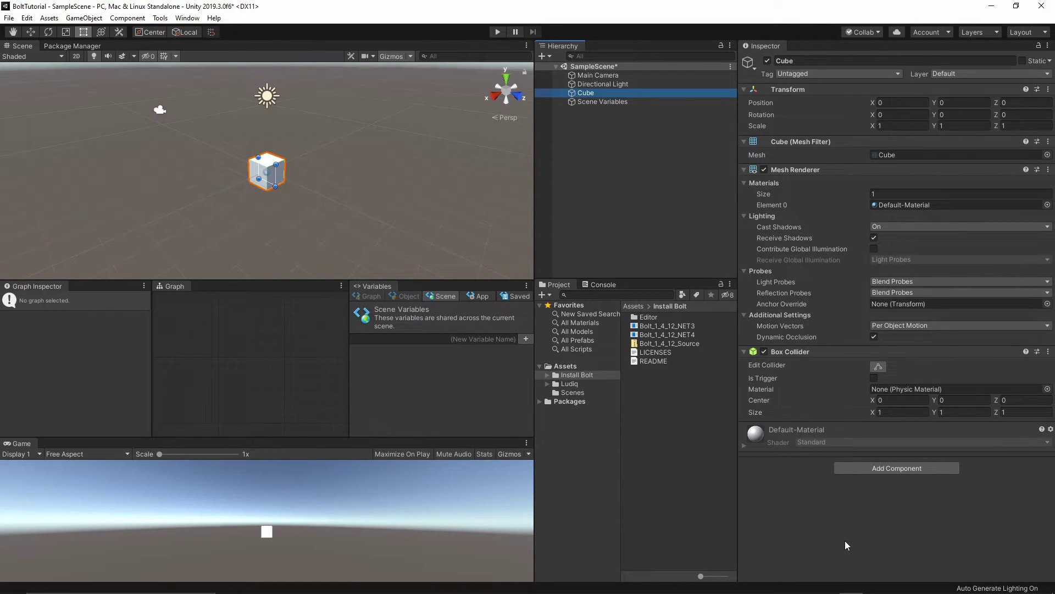
left_click(892, 468)
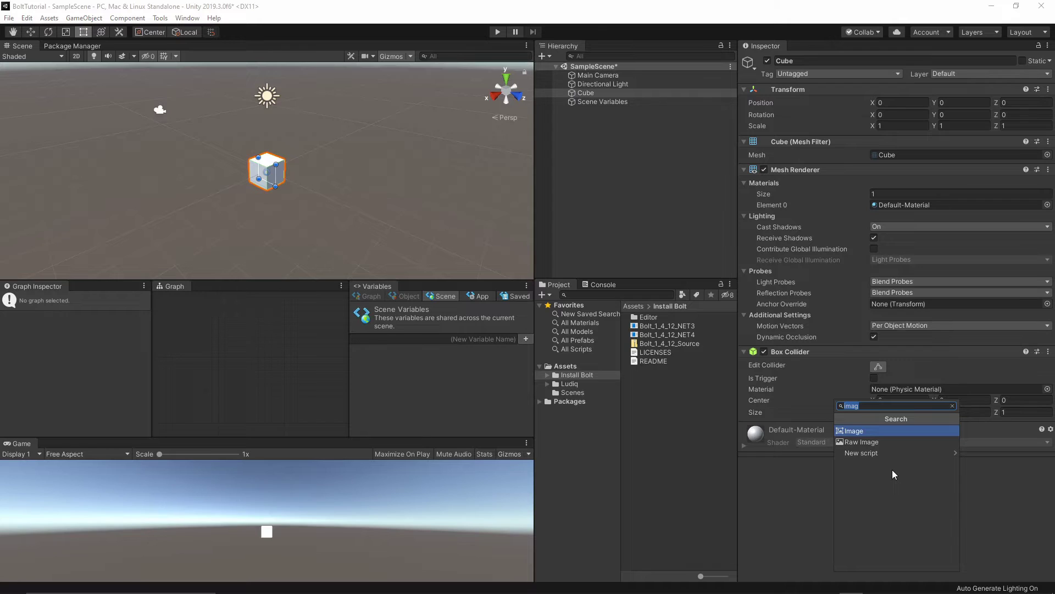
type("flo")
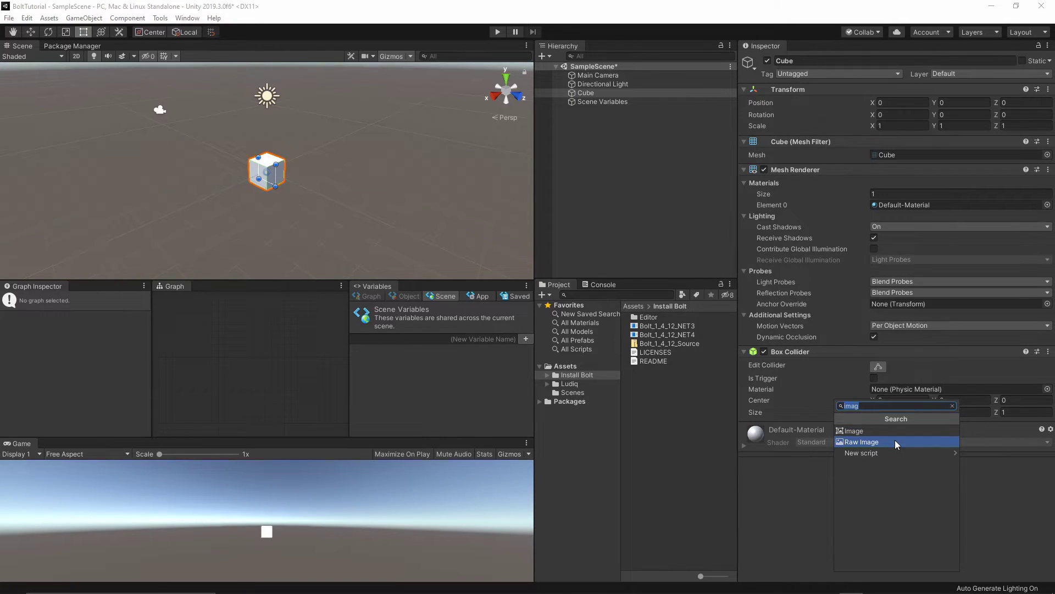
key("BackSpace")
key("BackSpace")
key("BackSpace")
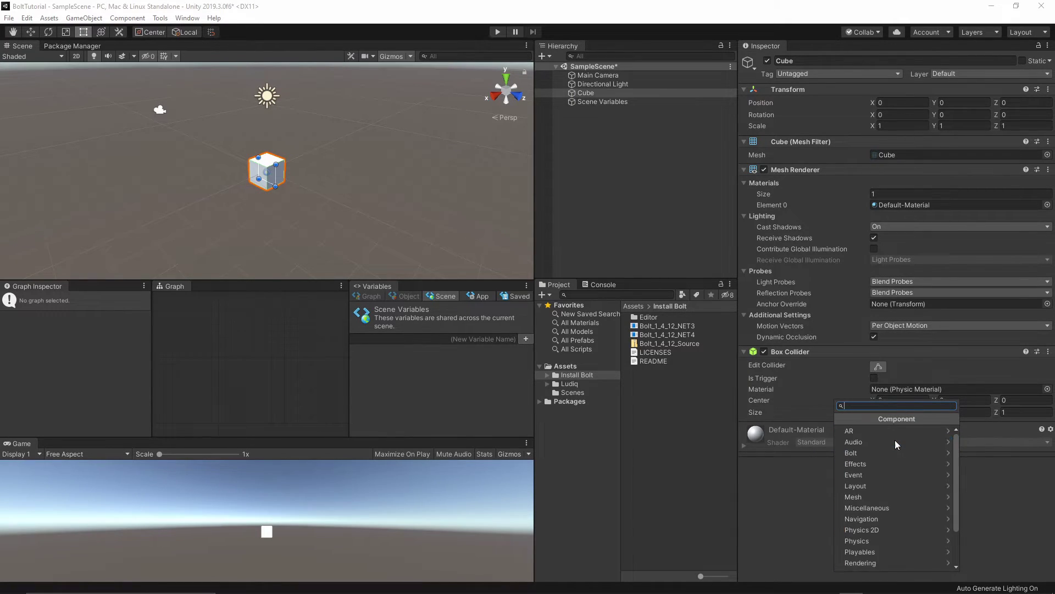
type("flo")
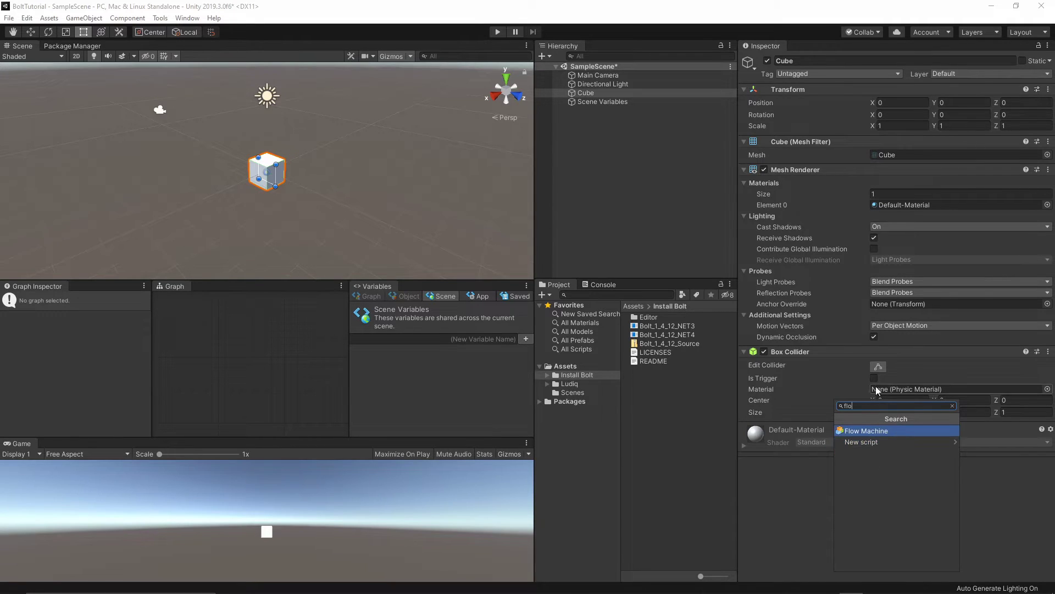
left_click(886, 431)
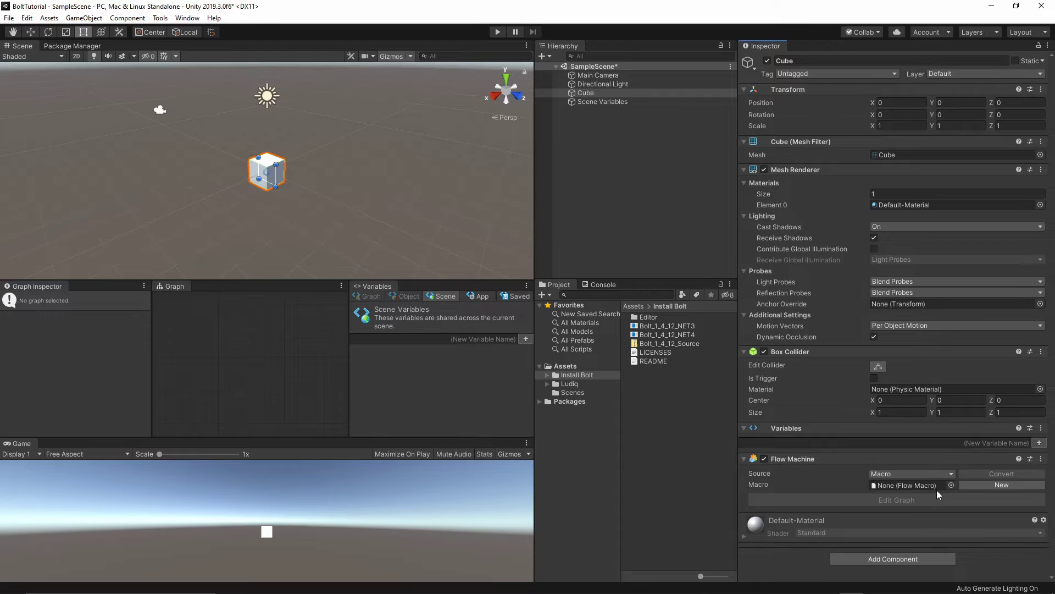
Create a folder named FlowMacros in the project's Assets folder.
left_click(565, 366)
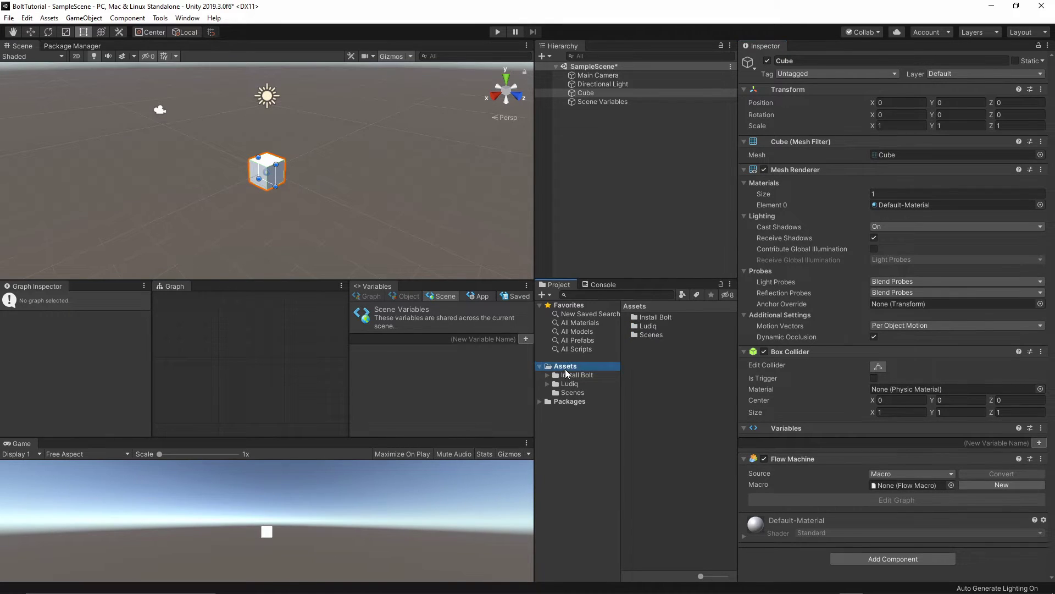
right_click(666, 356)
mouse_move(702, 73)
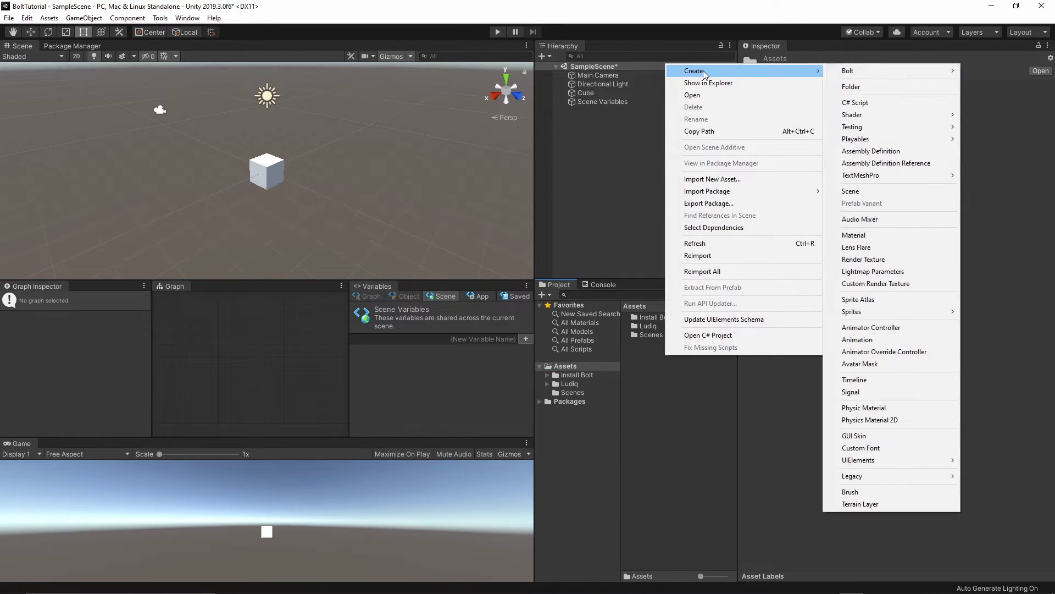
left_click(885, 74)
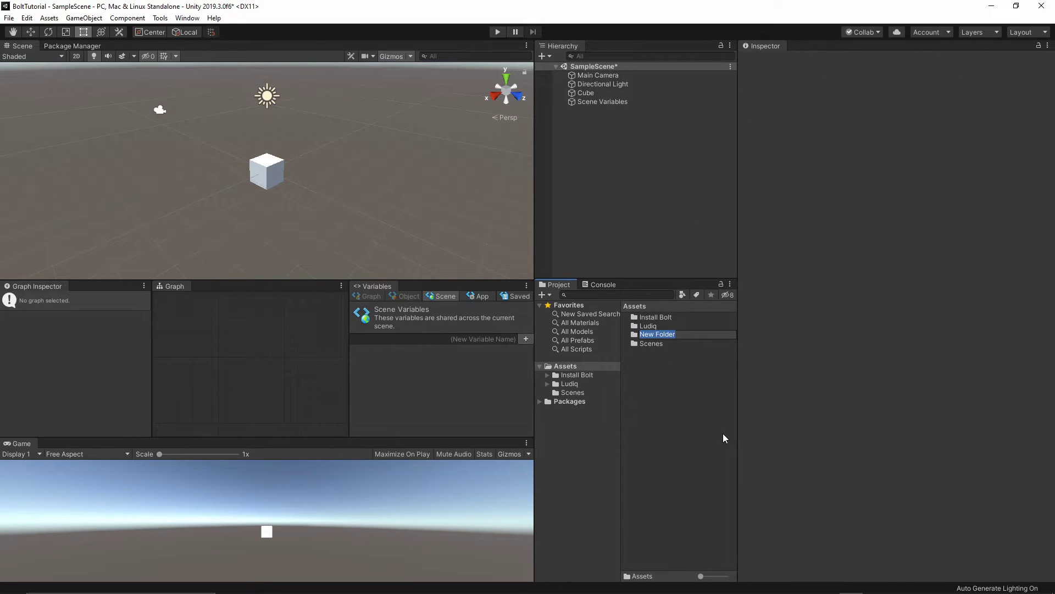
type("FlowMacros")
key("Return")
left_click(701, 413)
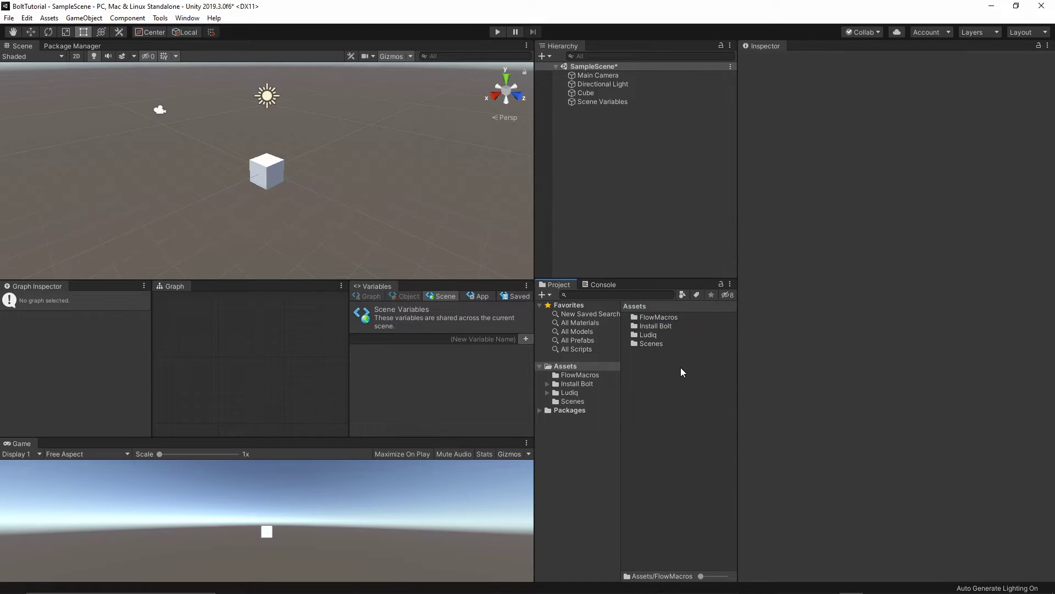
Create a Bolt flow macro named TestMacro inside the FlowMacros folder.
left_click(653, 318)
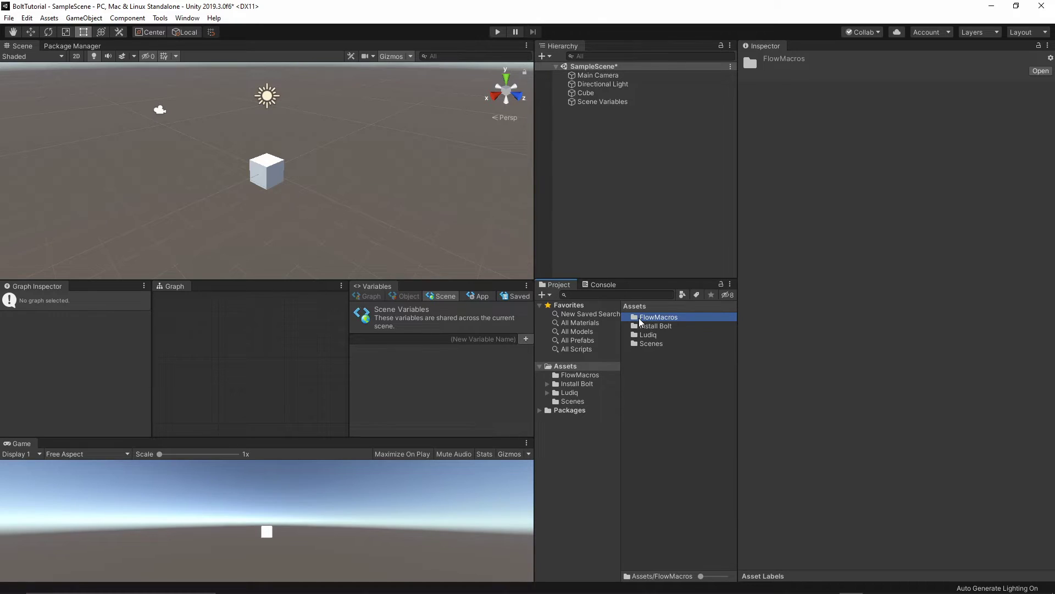
double_click(640, 322)
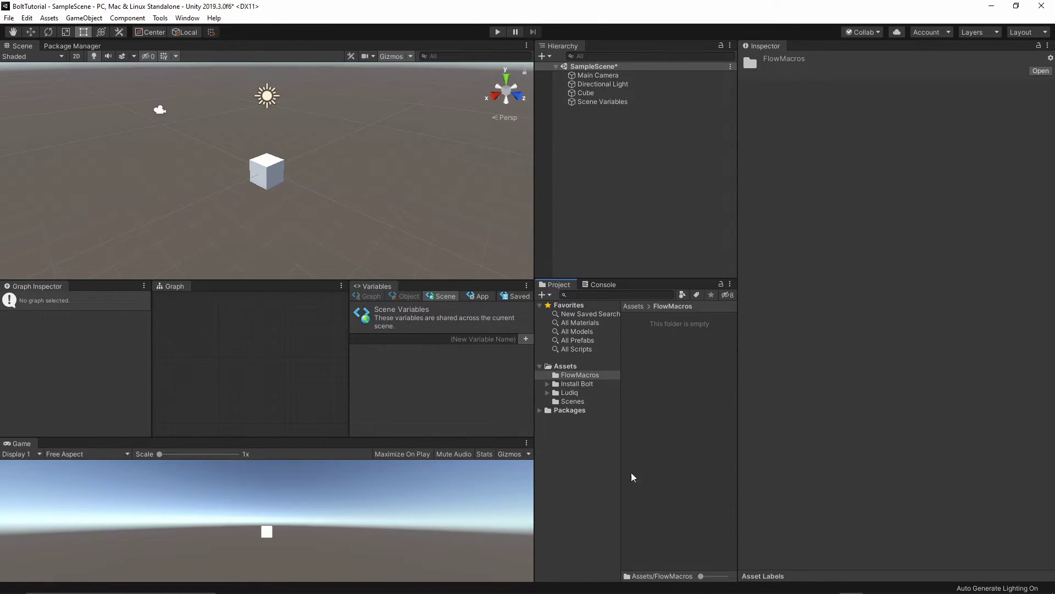
right_click(655, 328)
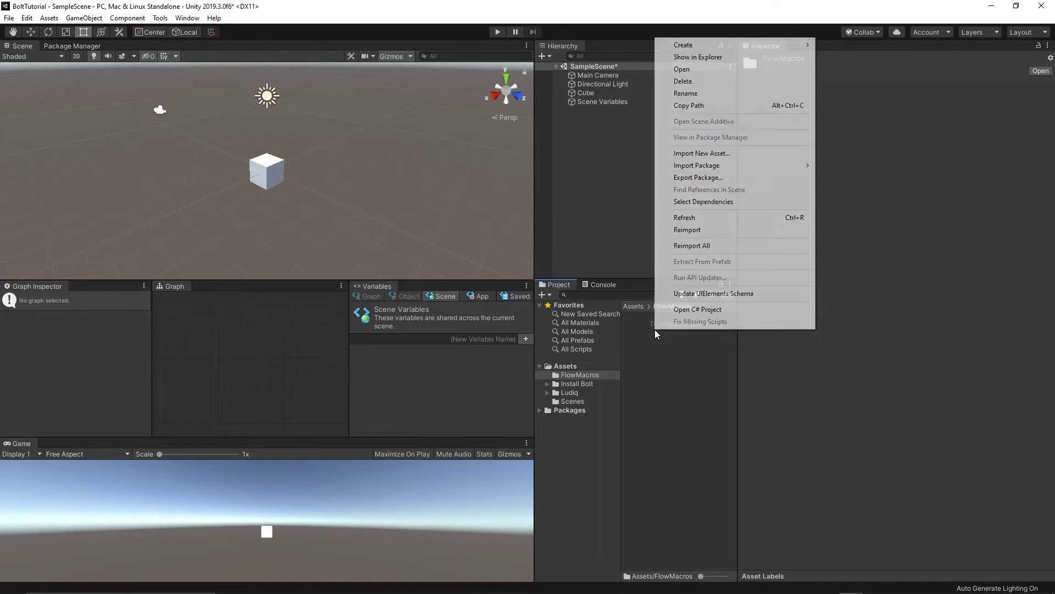
mouse_move(713, 45)
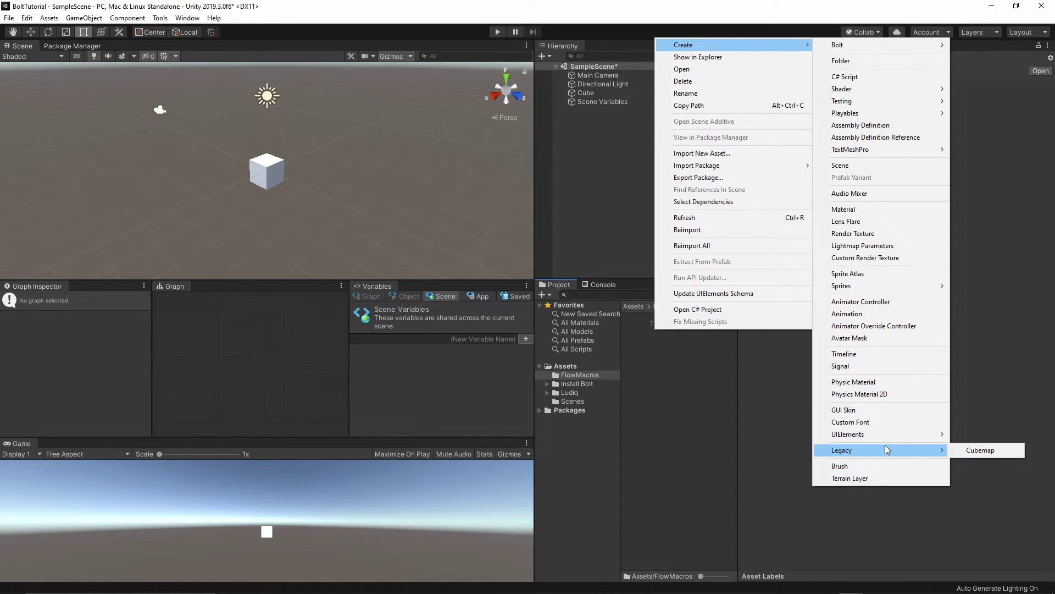
mouse_move(846, 50)
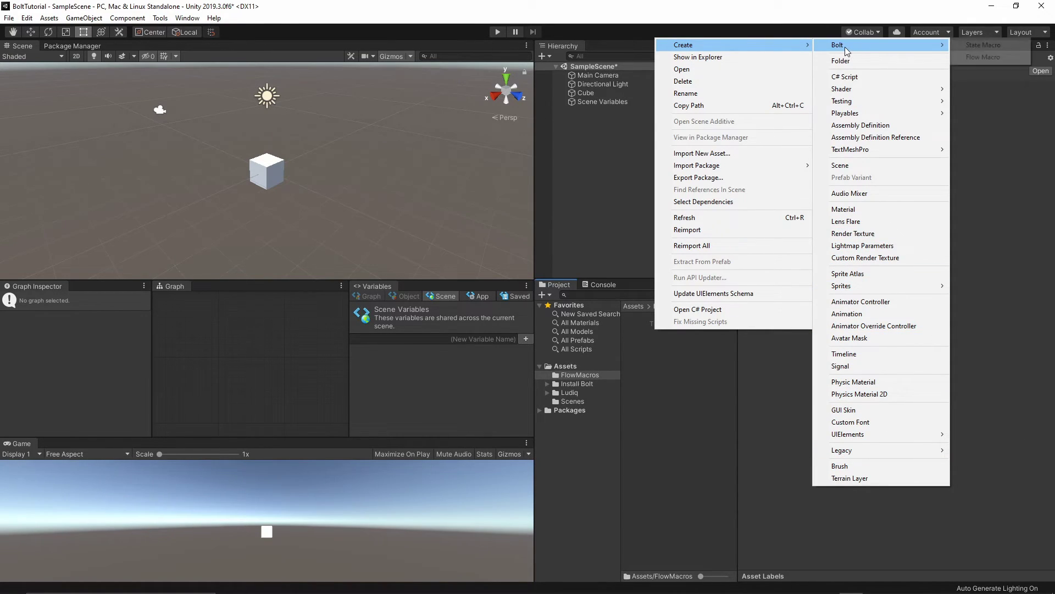
left_click(1005, 61)
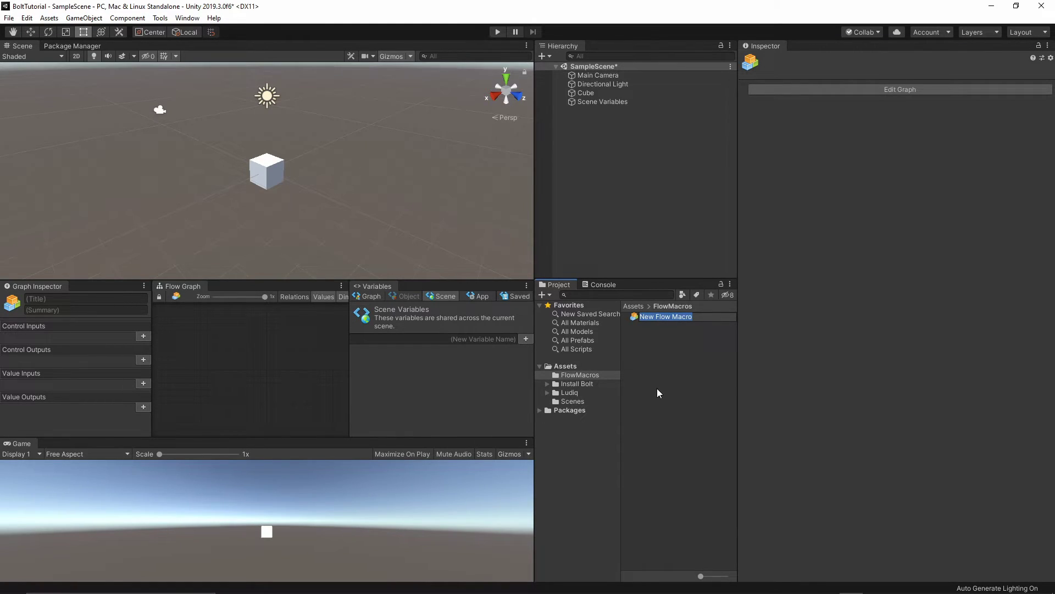
type("TestMacro")
key("Return")
left_click(676, 378)
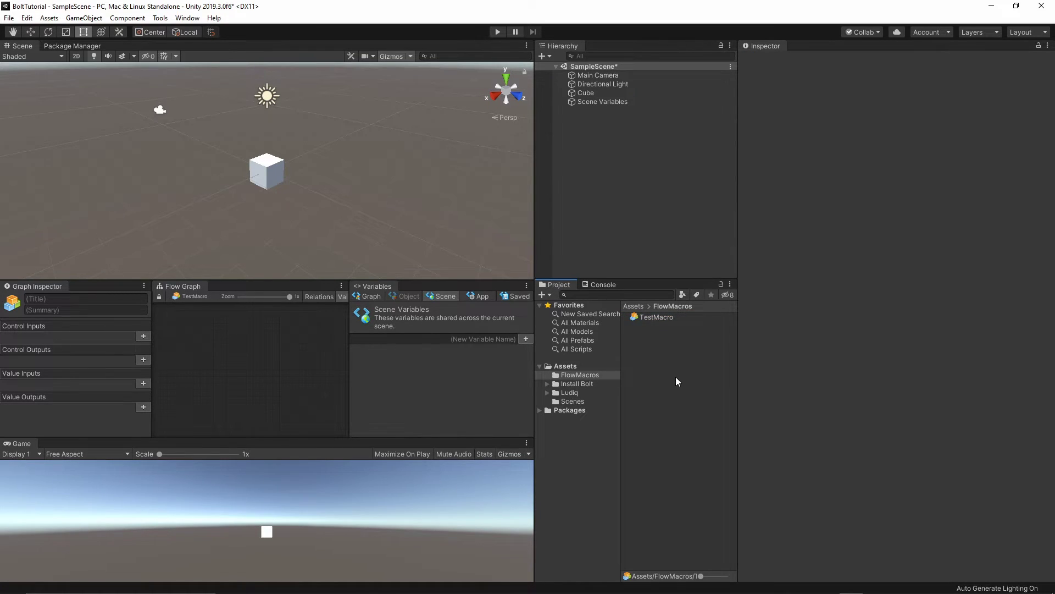
Set the flow graph's title to TestMacro and leave its summary empty.
left_click(29, 300)
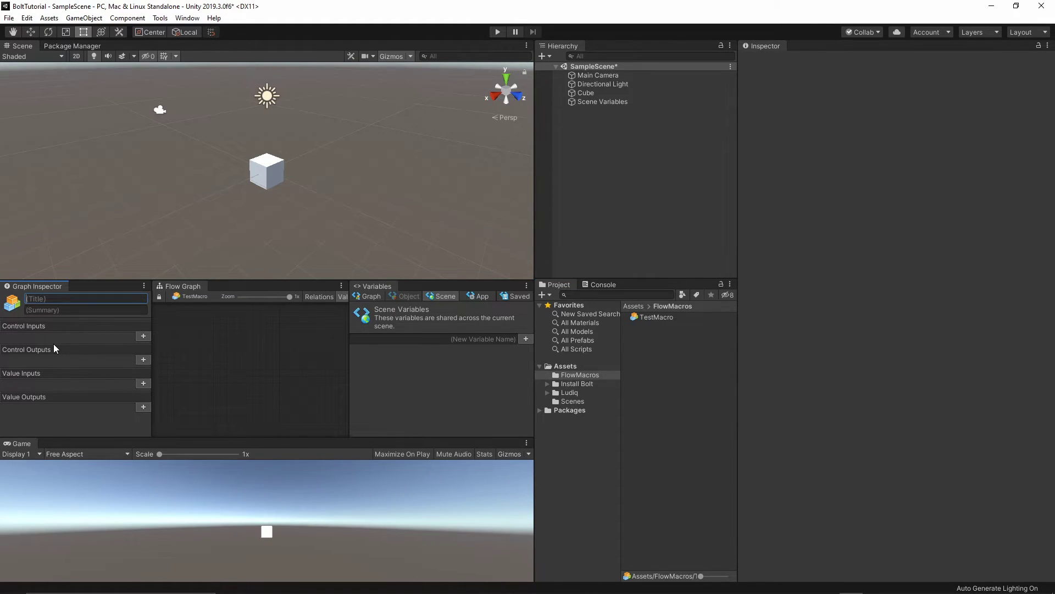
type("Te")
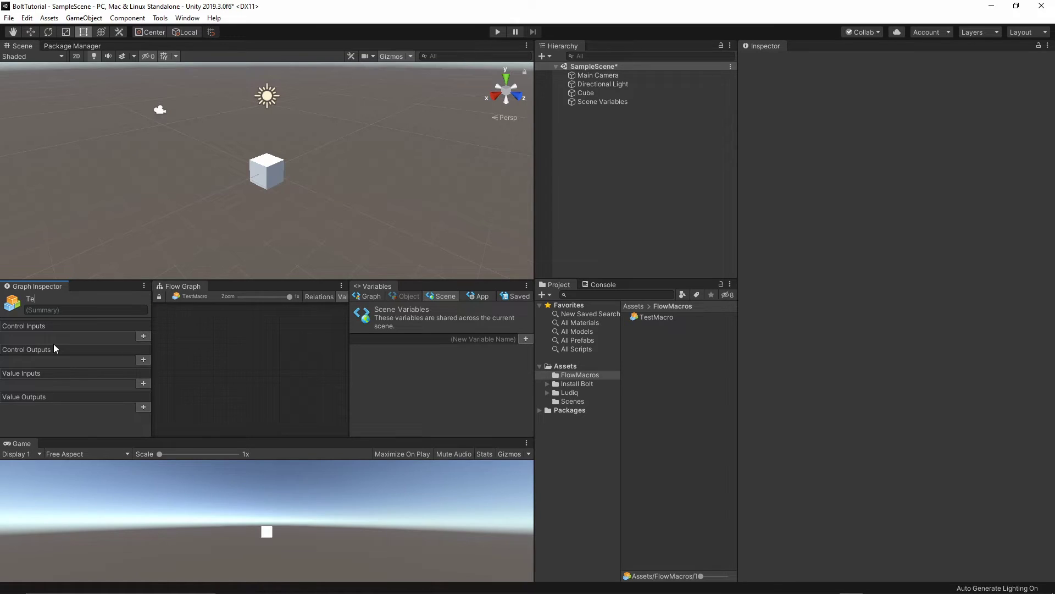
type("stMacro")
left_click(53, 309)
left_click(461, 389)
Add a Start event unit to the TestMacro flow graph and place it near the graph's upper-left area.
right_click(225, 342)
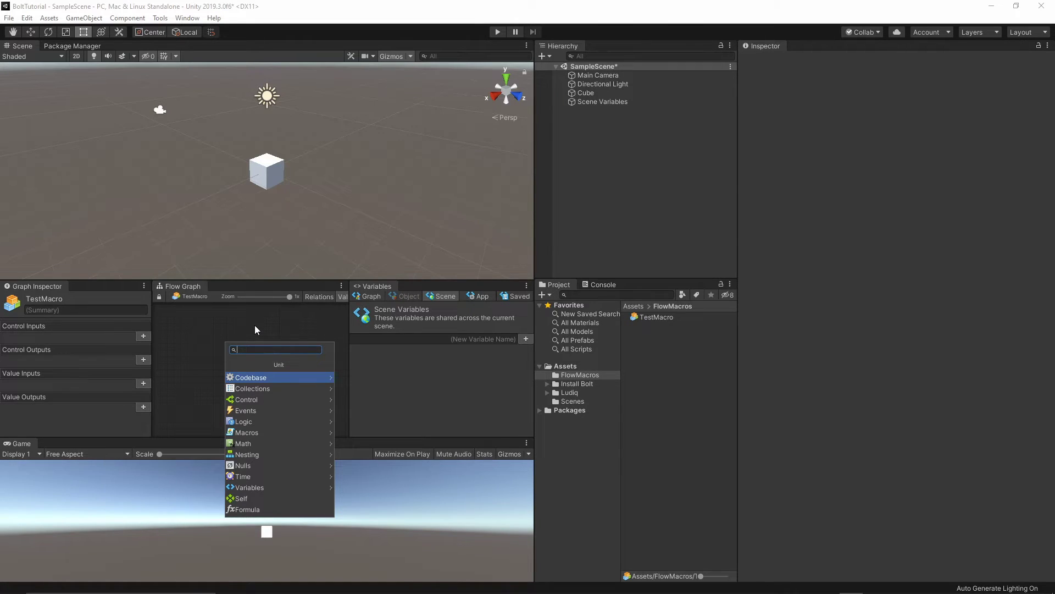
type("sta")
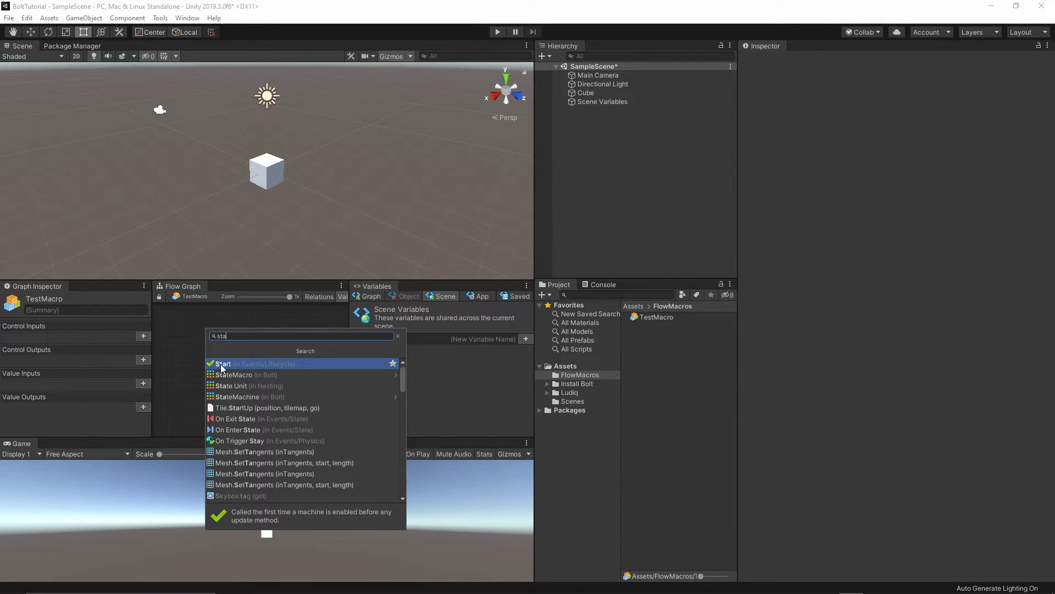
left_click(251, 365)
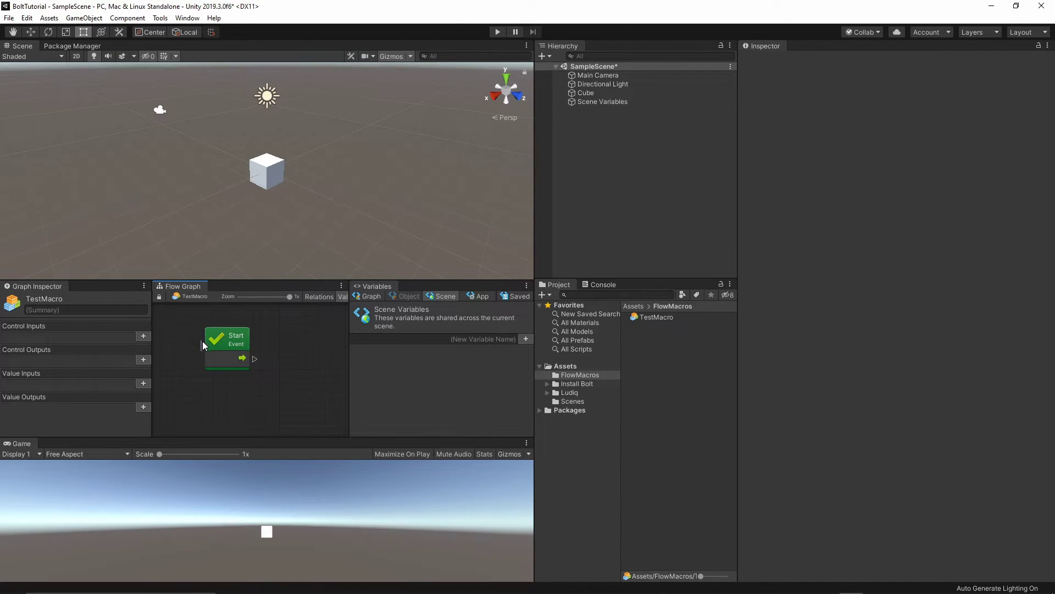
left_click_drag(219, 345, 191, 337)
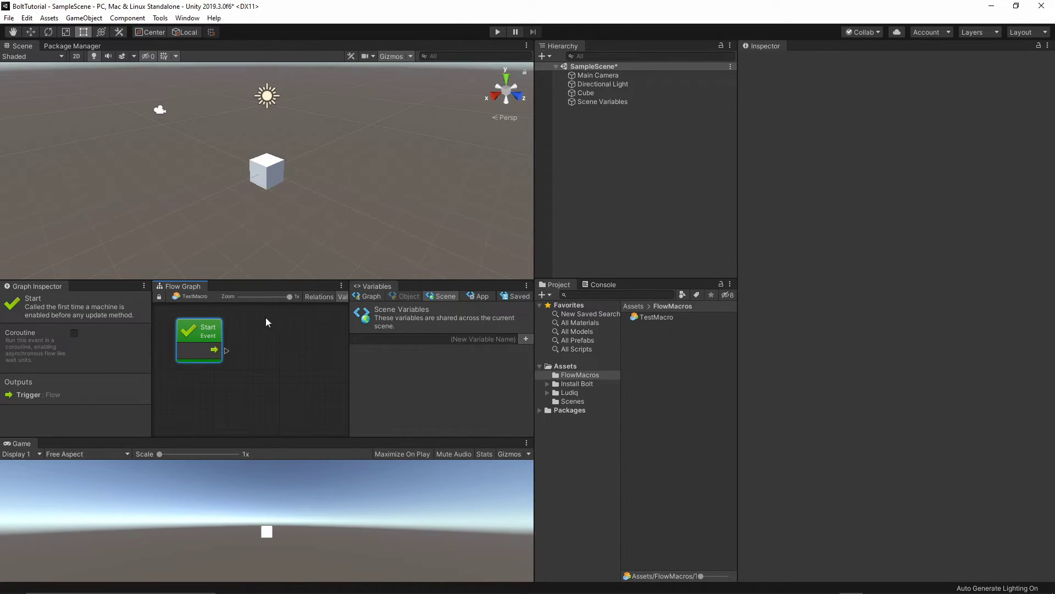
left_click(293, 372)
Make the row of Bolt windows taller by shrinking the Scene view, and move the Start unit up towards the graph's top.
left_click_drag(298, 280, 307, 199)
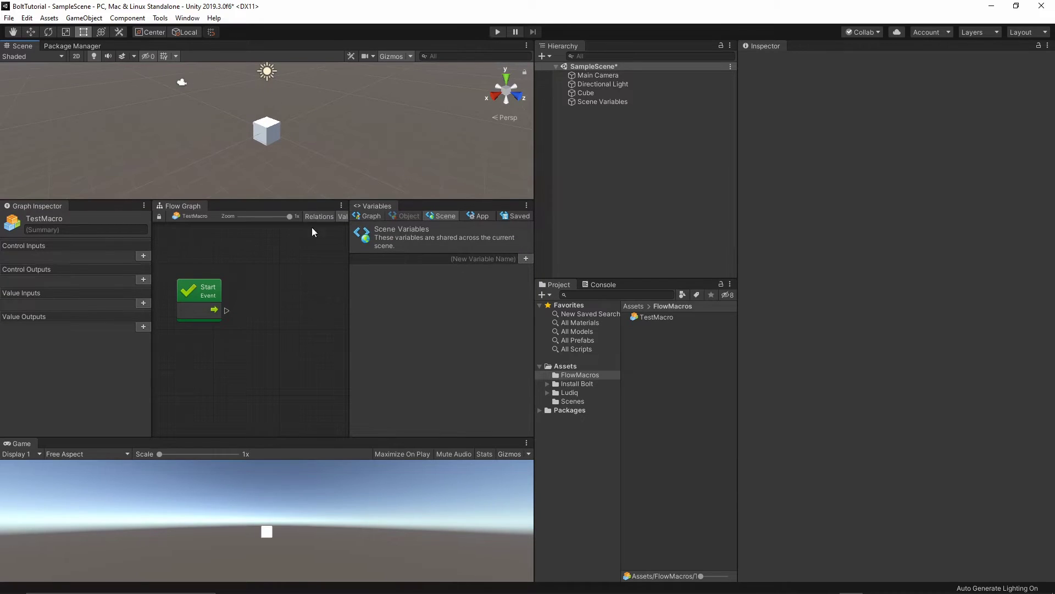
left_click(399, 268)
left_click_drag(207, 289, 219, 259)
left_click(273, 293)
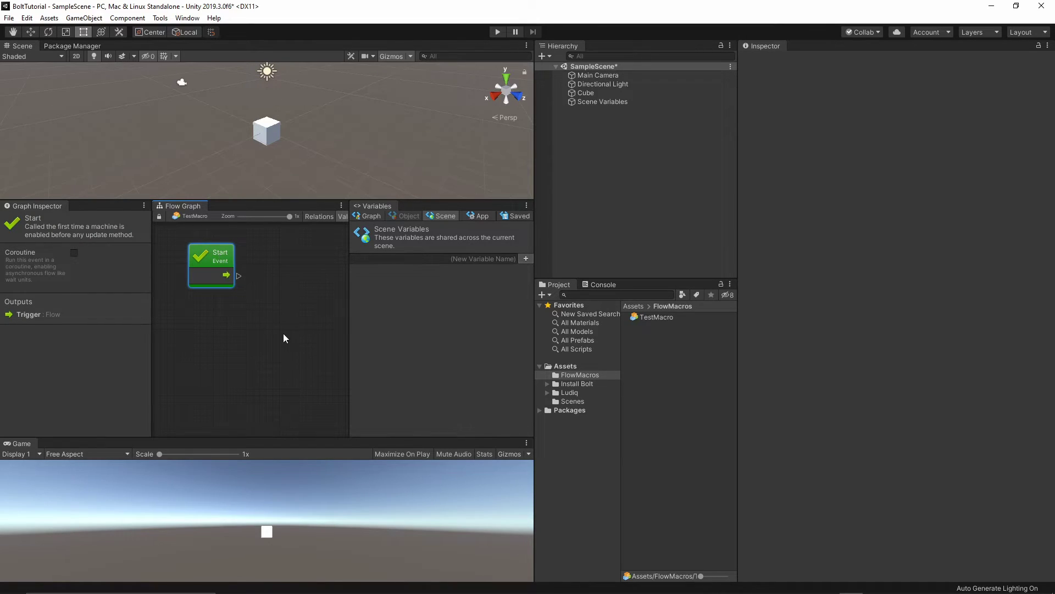
Connect the Start event's flow output to a new Debug.Log (message) unit and place that unit below and to the right of Start.
left_click(277, 296)
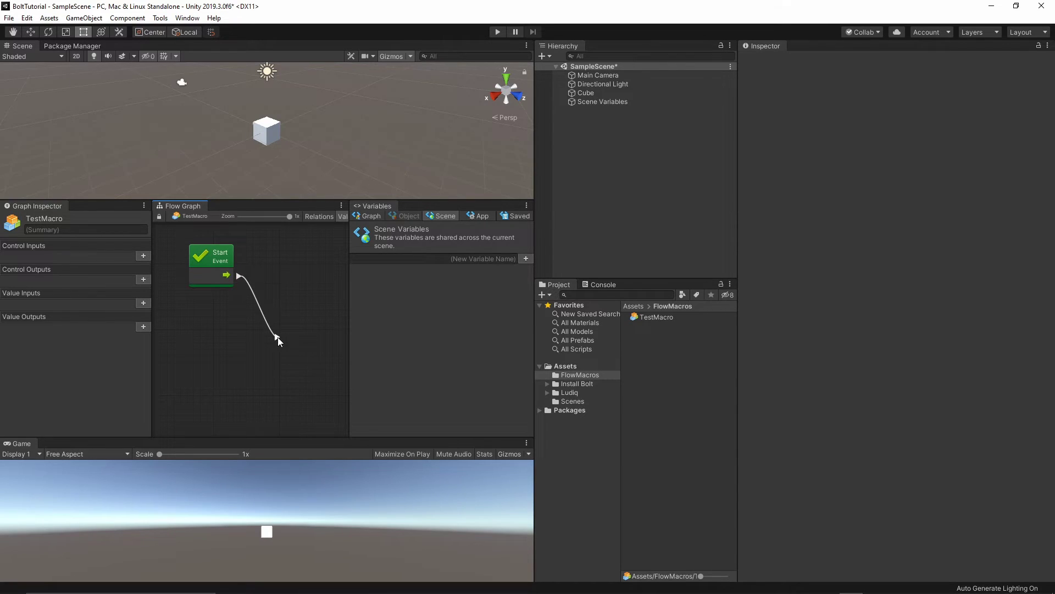
left_click_drag(278, 337, 278, 337)
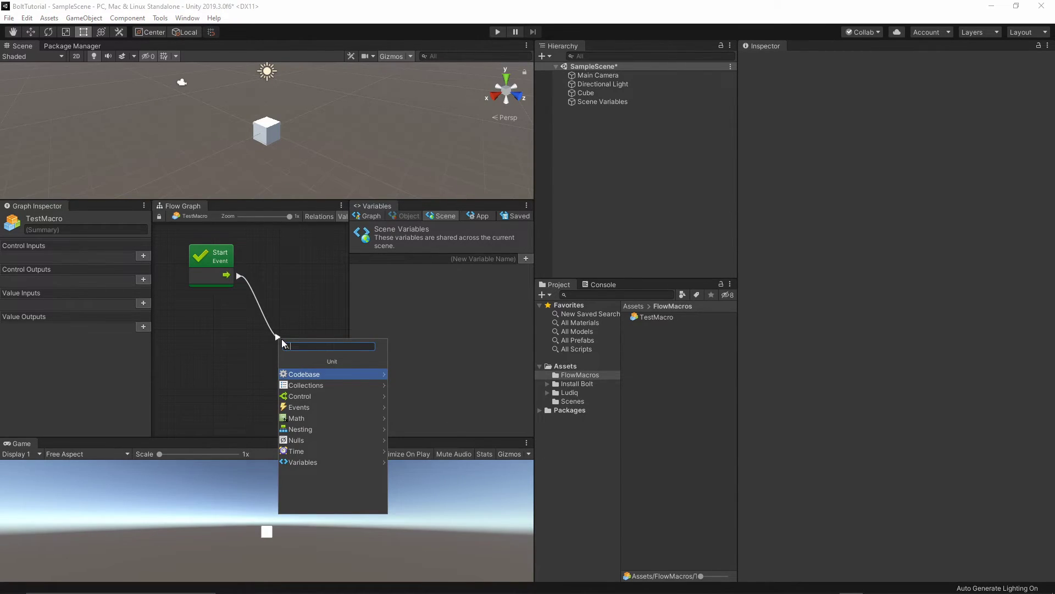
left_click(319, 376)
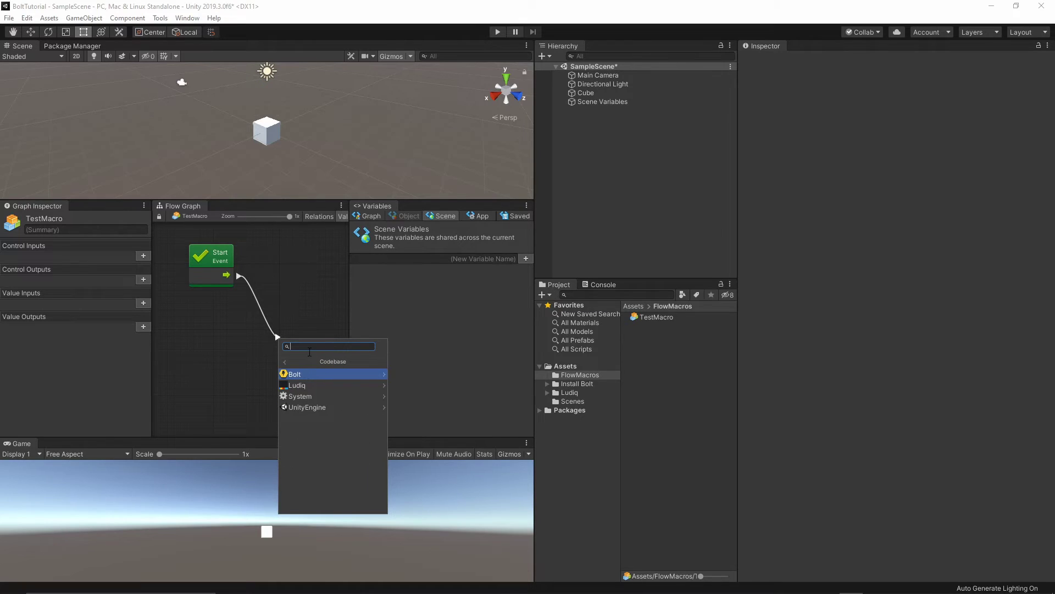
left_click(309, 406)
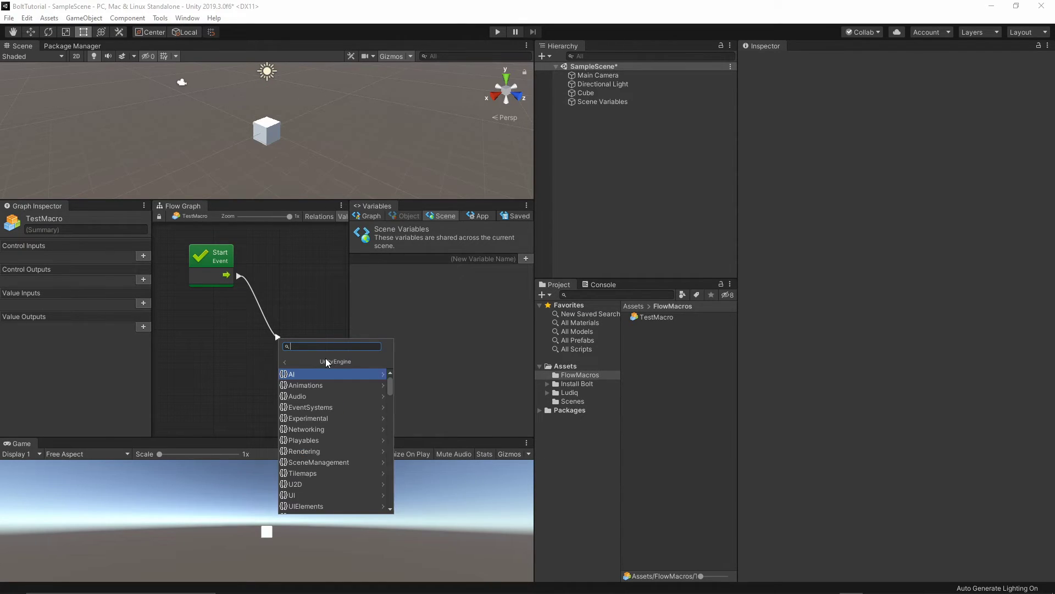
scroll(336, 440, "down", 5)
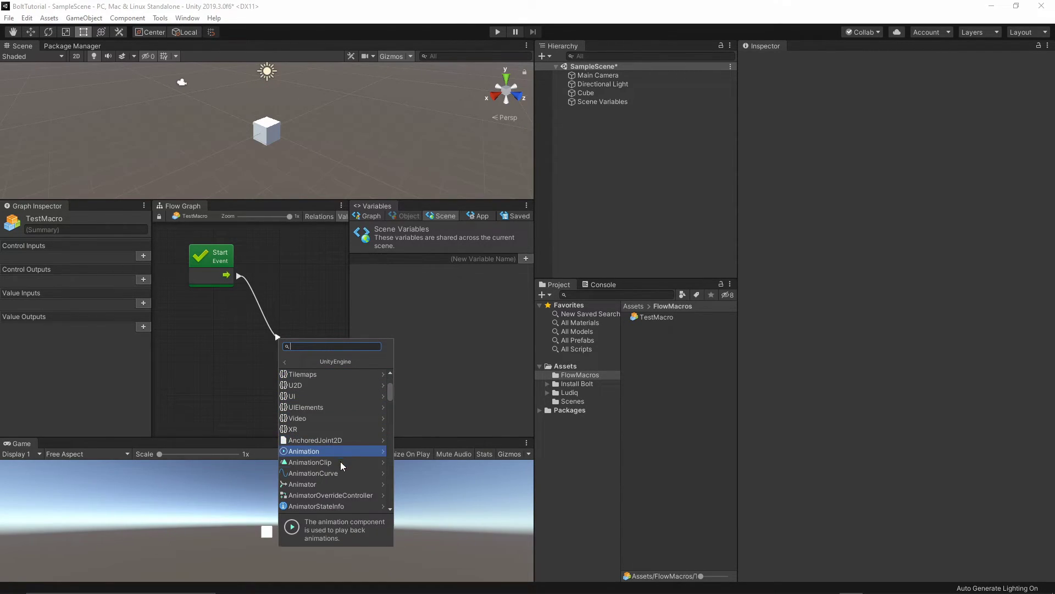
scroll(342, 487, "down", 10)
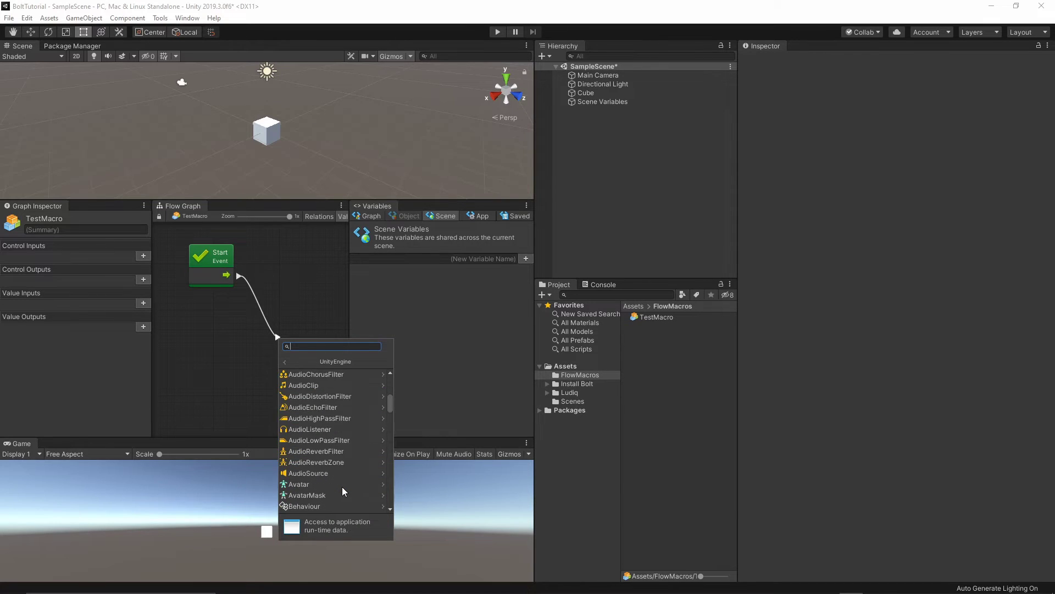
scroll(309, 484, "down", 6)
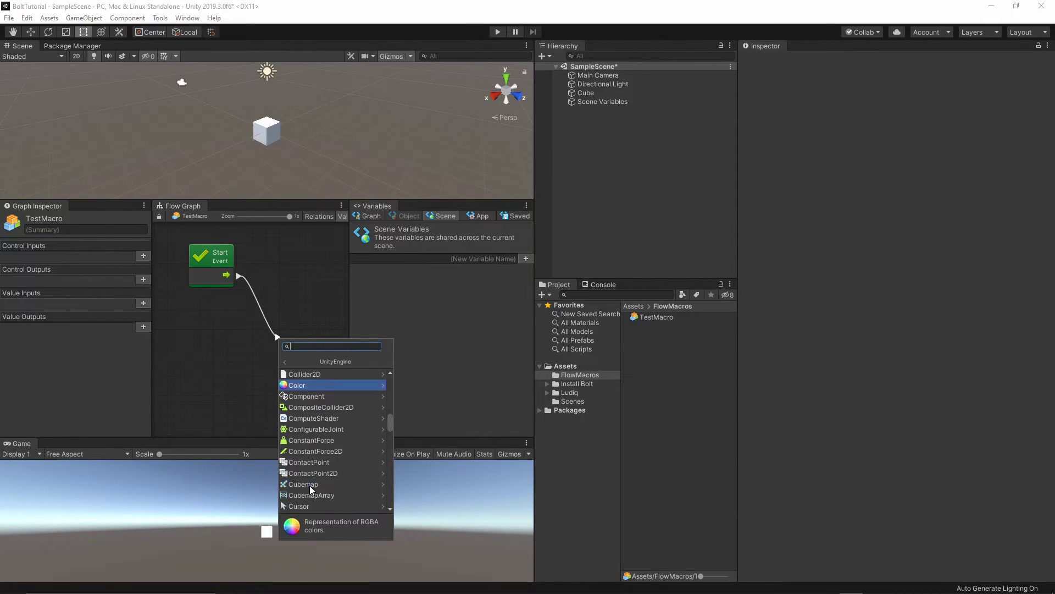
scroll(325, 463, "down", 15)
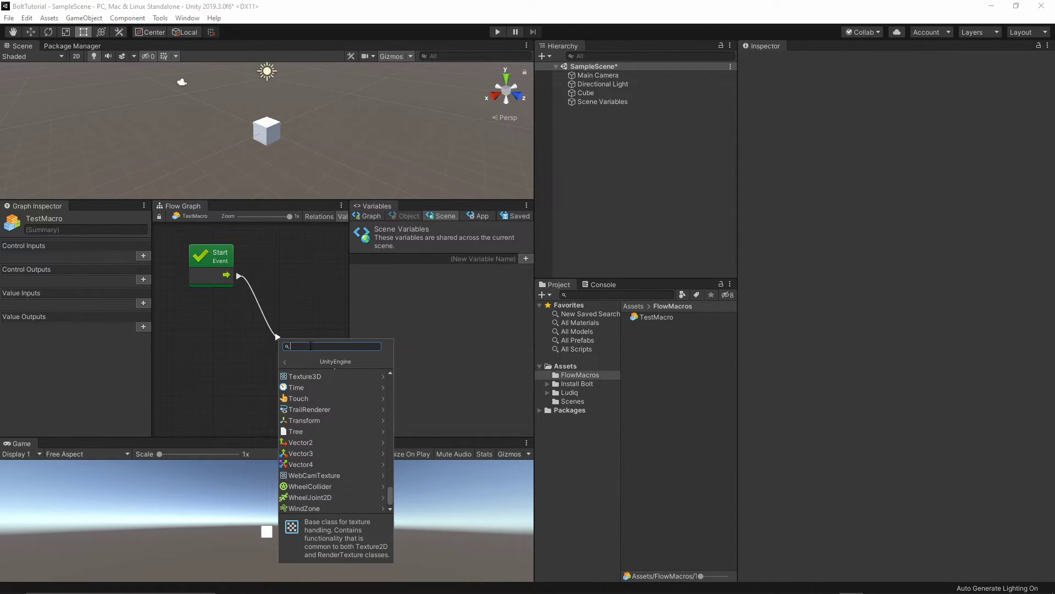
type("de")
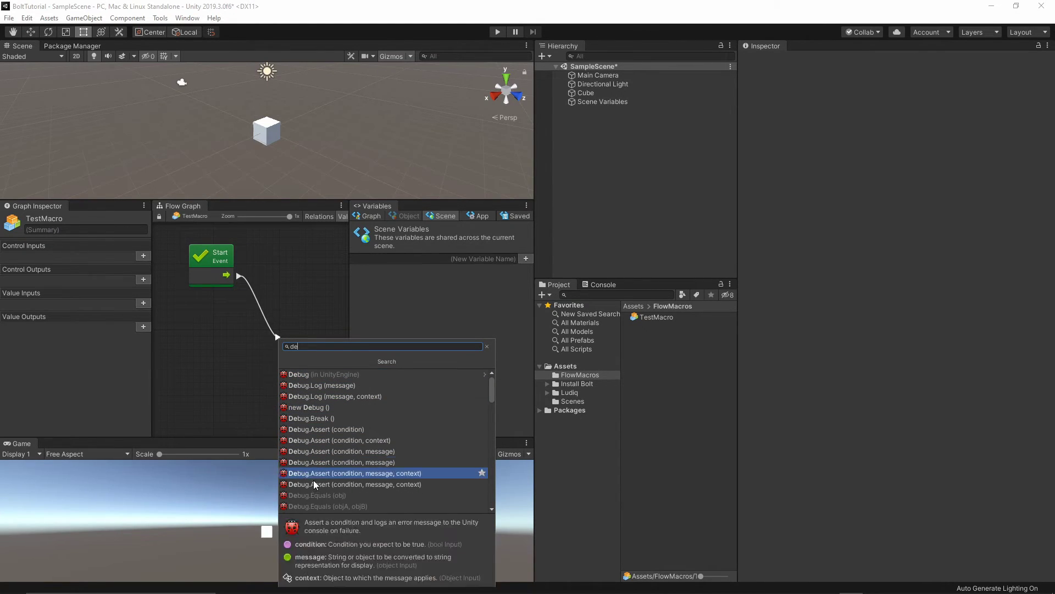
left_click(309, 388)
left_click_drag(301, 352, 283, 317)
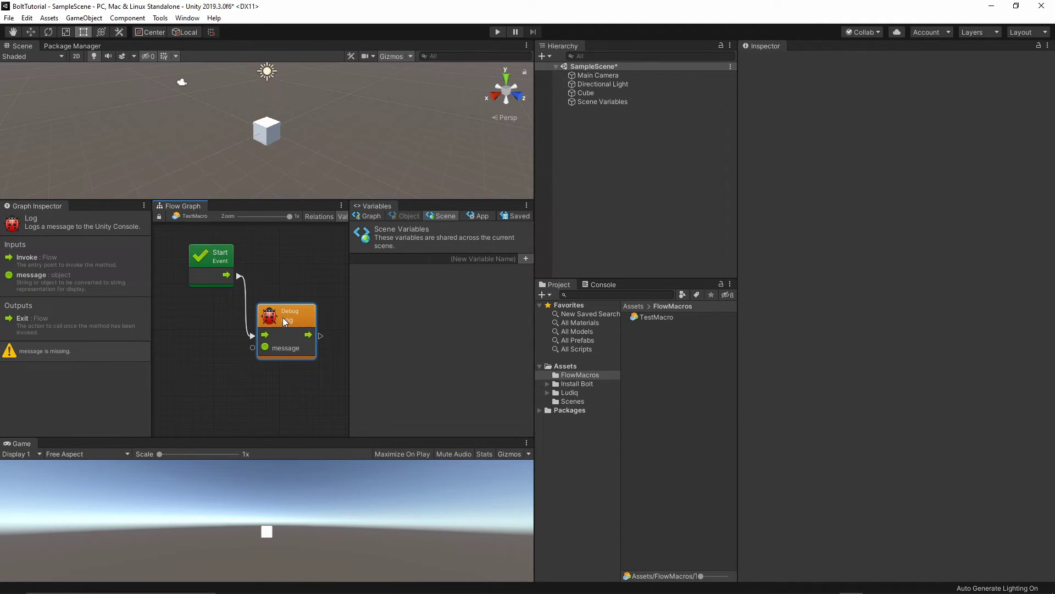
Feed the Log unit's message input from a new string literal unit reading "Hello BOLT" and save the scene.
left_click(253, 348)
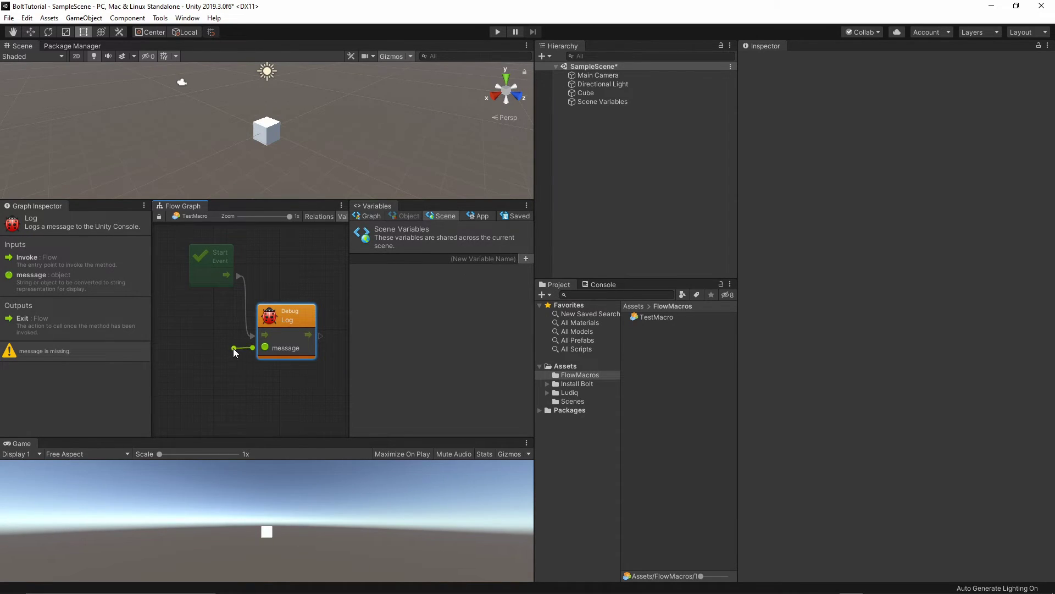
left_click(219, 354)
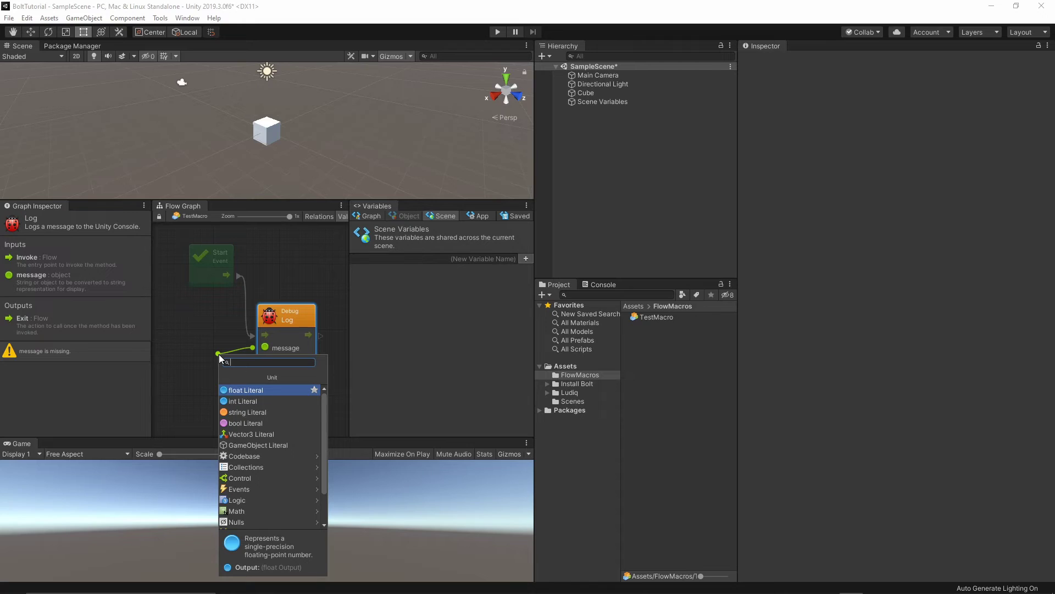
left_click(255, 414)
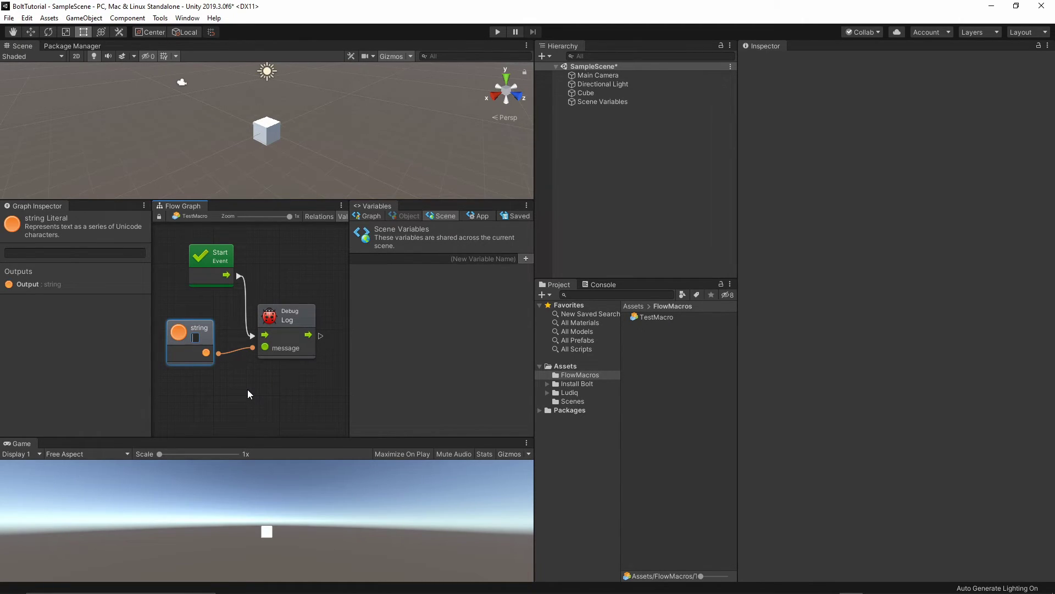
type("Hello BOLT")
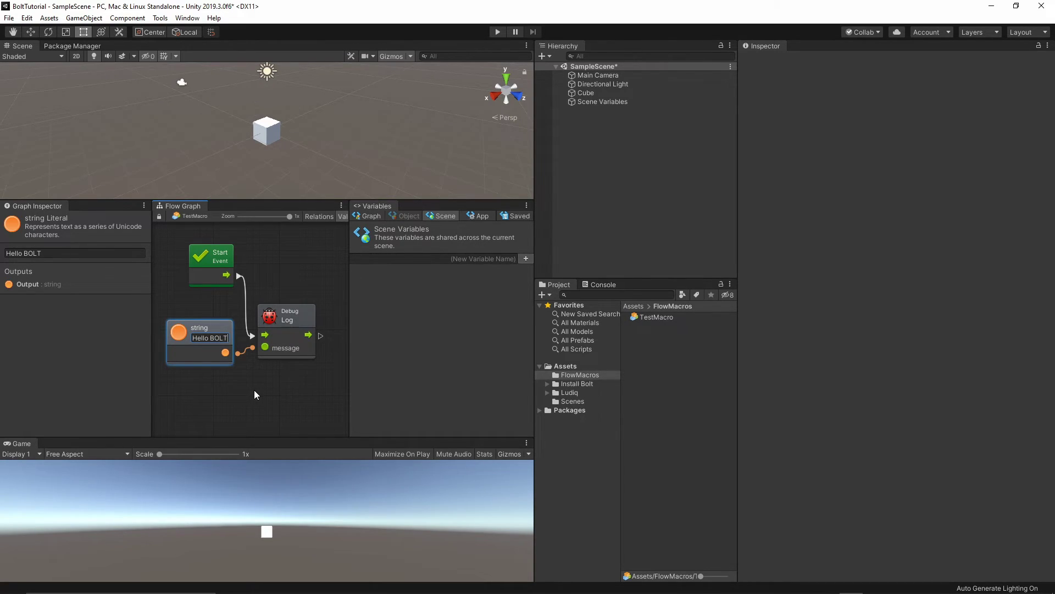
left_click(250, 394)
left_click_drag(199, 352, 192, 359)
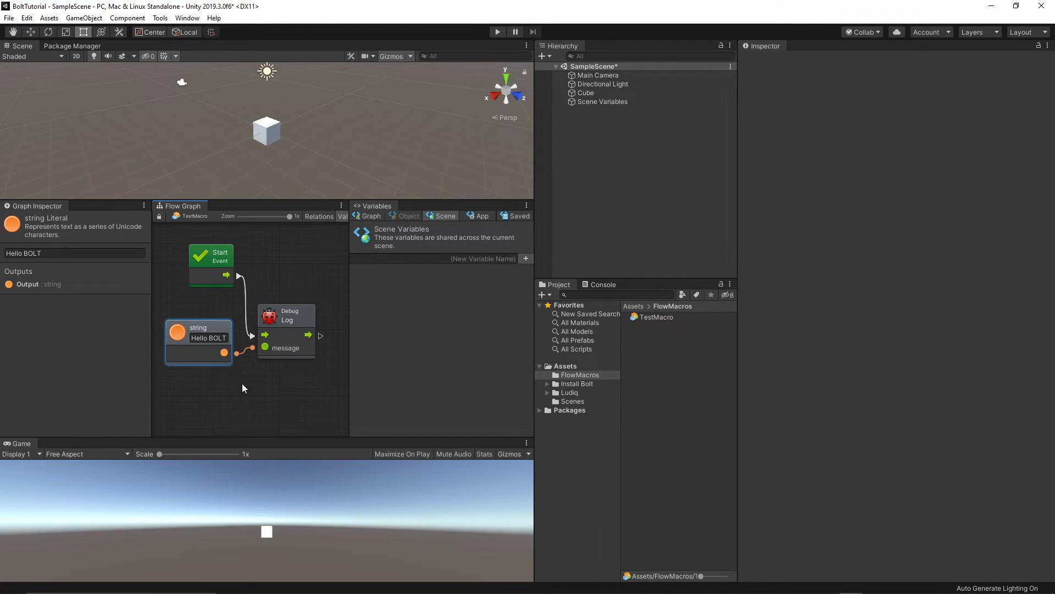
left_click(268, 388)
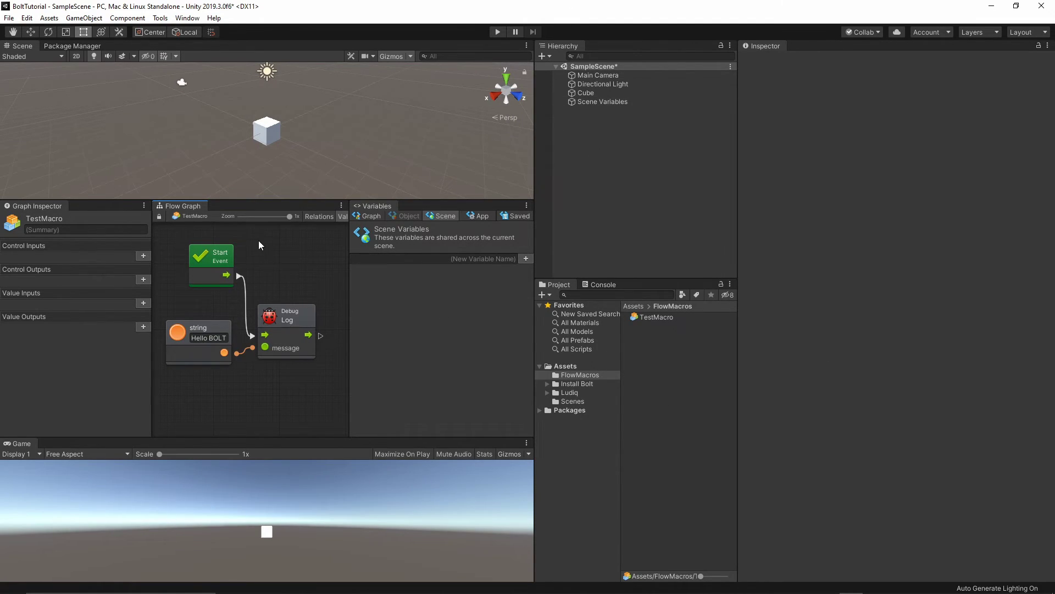
key("ctrl+s")
Assign the TestMacro flow macro to the Flow Machine component of the Cube.
left_click(586, 93)
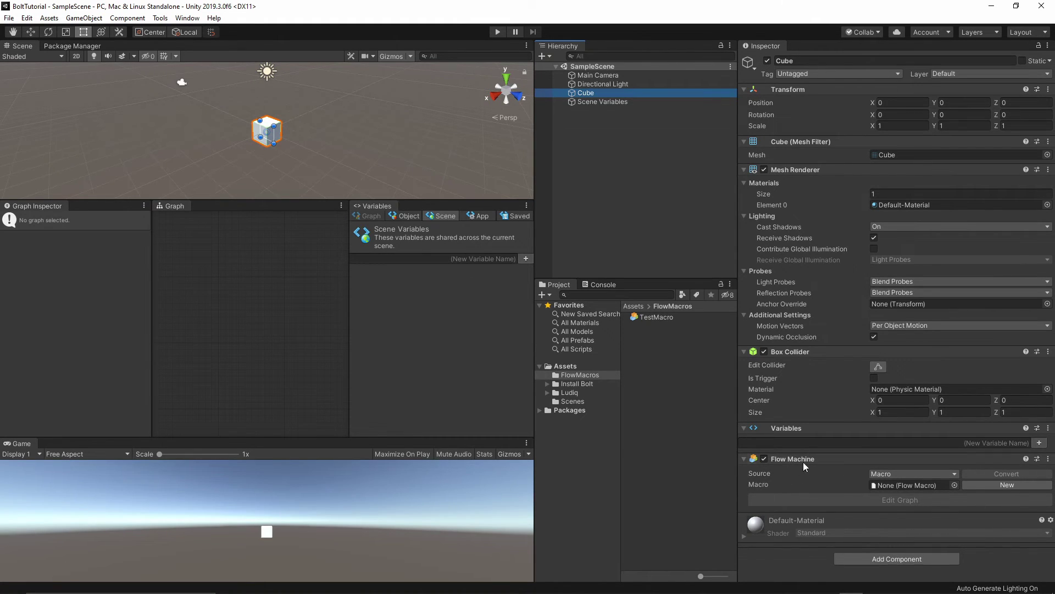
left_click(955, 485)
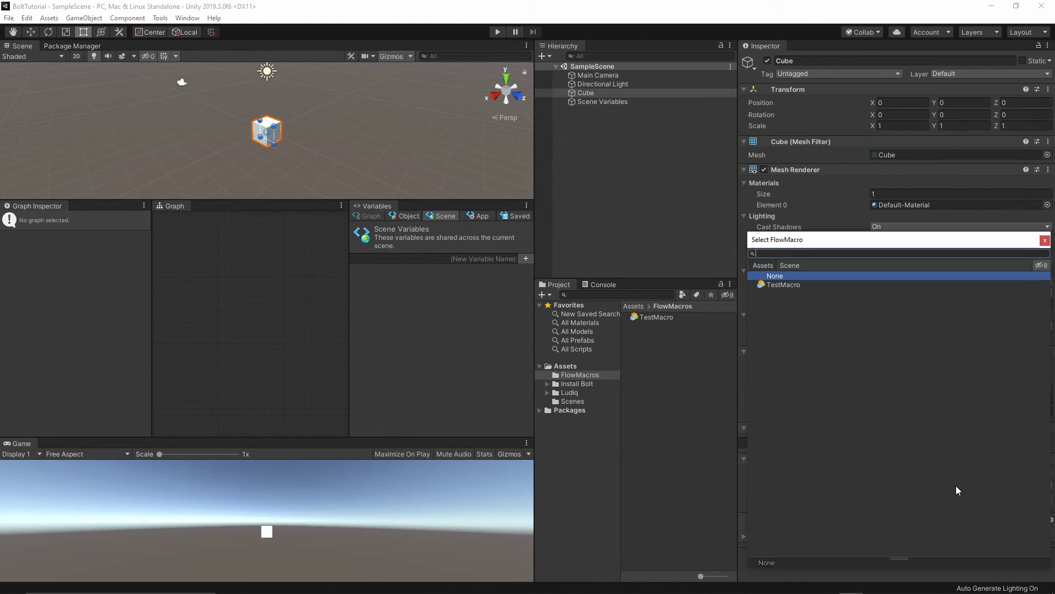
left_click(781, 283)
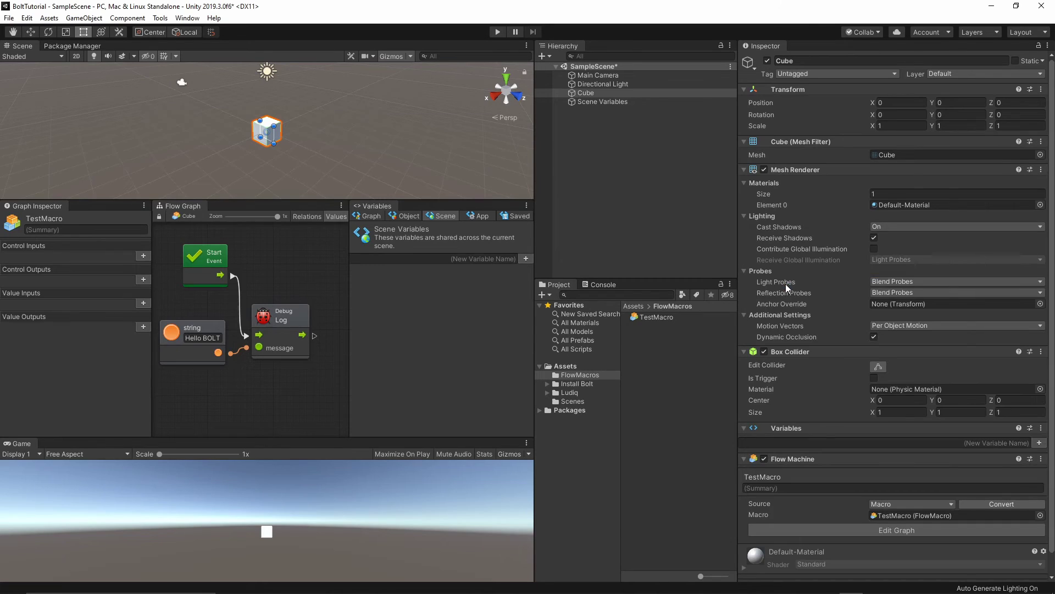
double_click(786, 284)
scroll(872, 528, "down", 1)
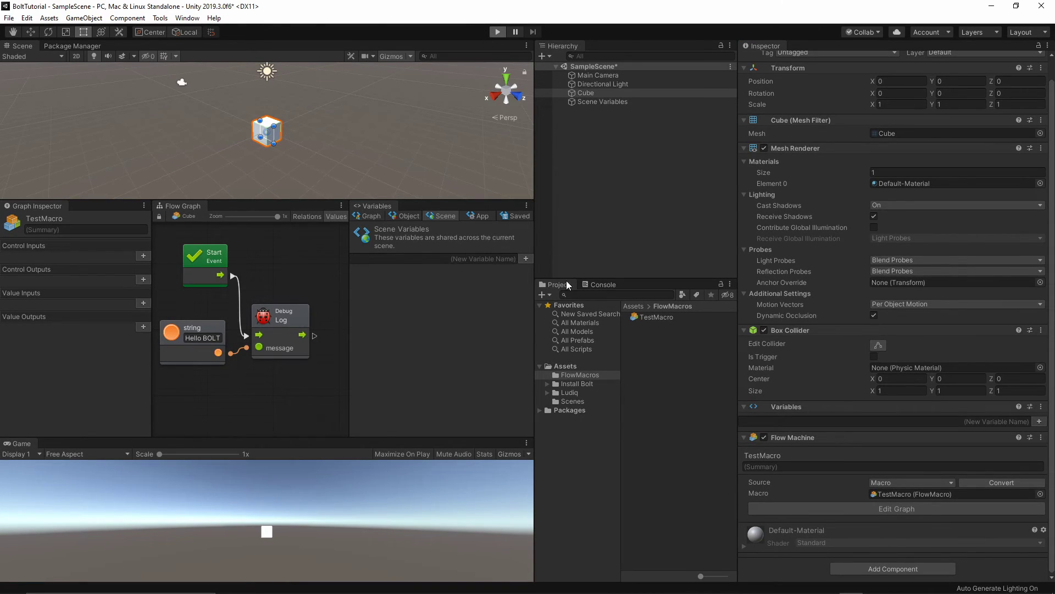
Run the scene with the Console shown, and rearrange the graph so Log sits beside Start and the string unit sits below them.
key("ctrl+p")
left_click(599, 284)
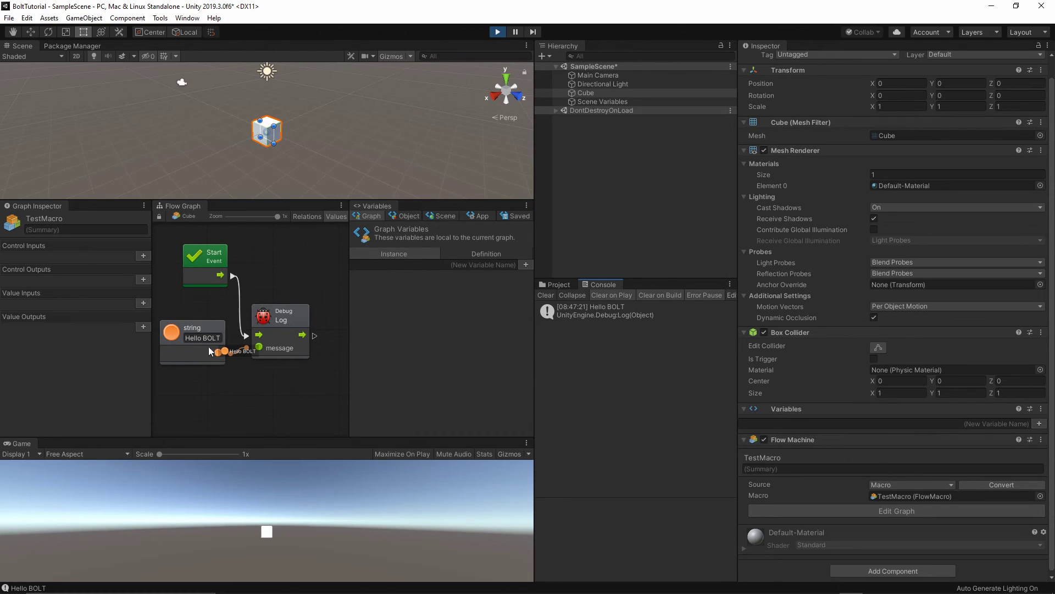
left_click_drag(205, 325, 182, 312)
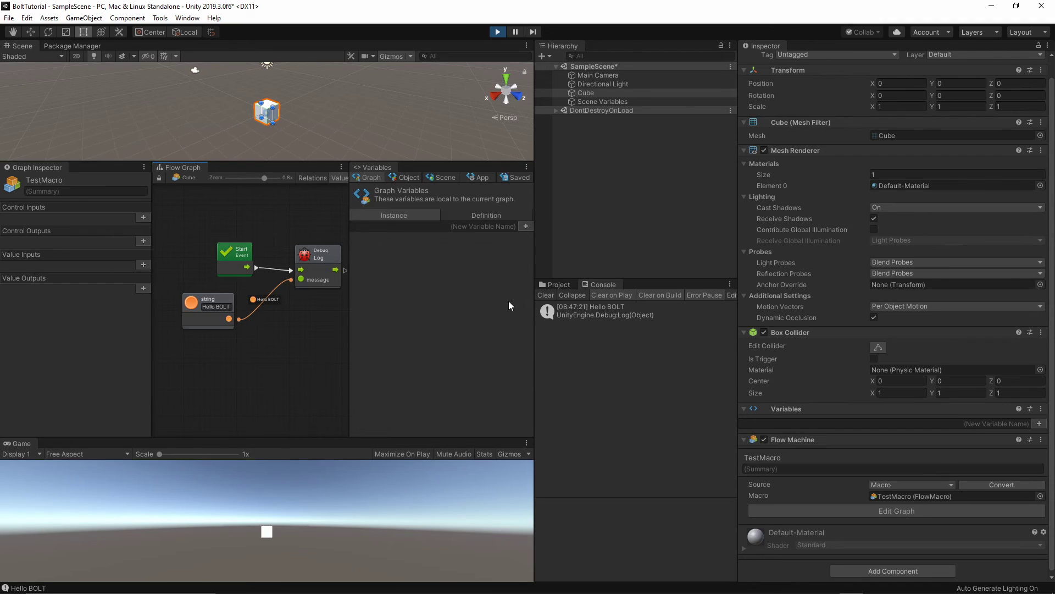